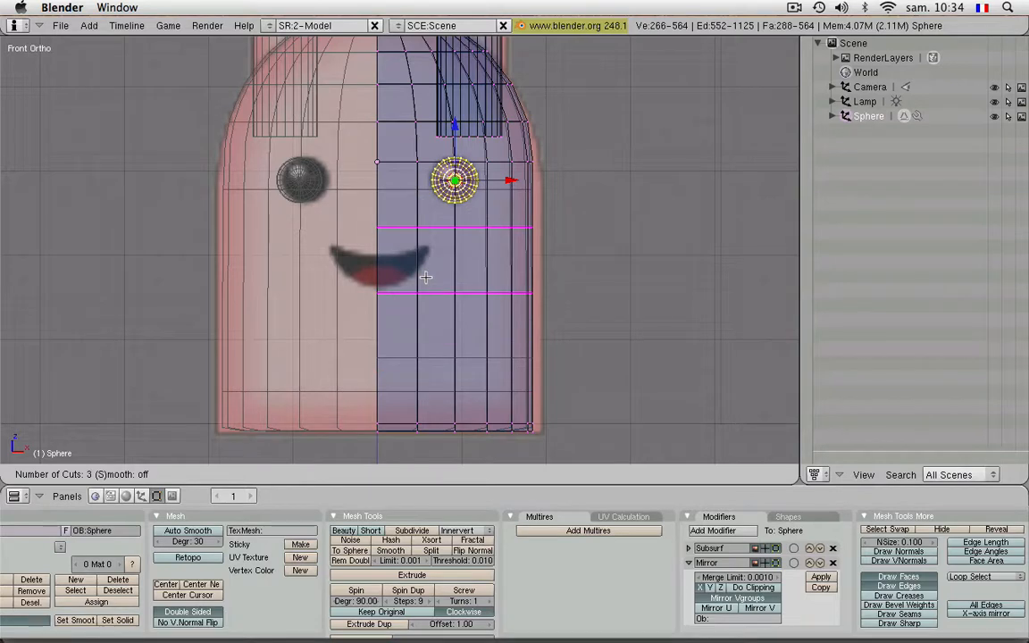
Step: Add four horizontal loop cuts around the lower body across the mouth area
{"action": "scroll", "coordinate": [425, 278], "scroll_direction": "up", "scroll_amount": 17}
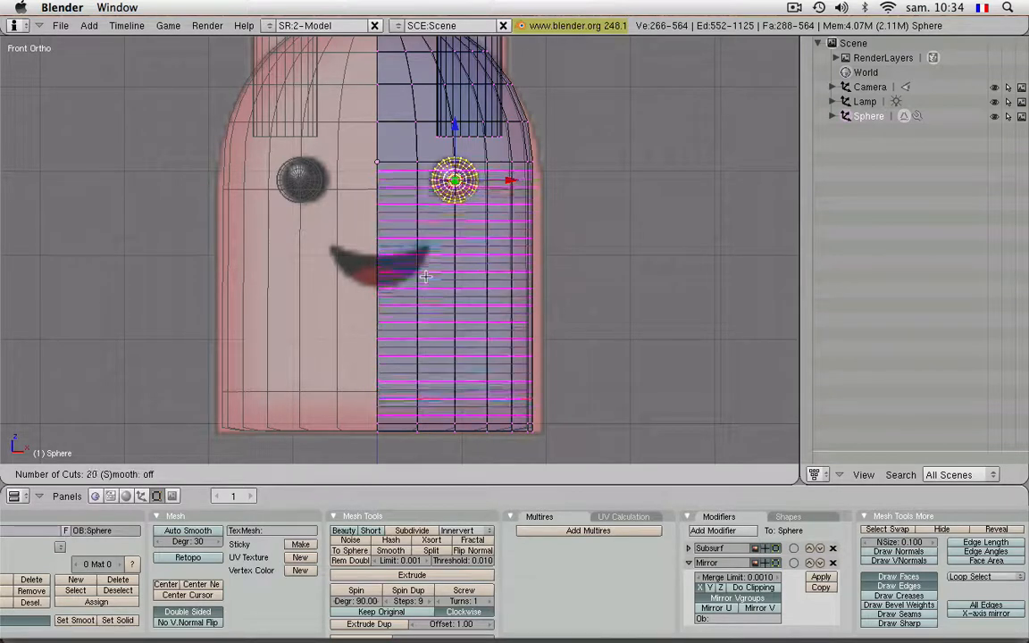
{"action": "scroll", "coordinate": [426, 278], "scroll_direction": "up", "scroll_amount": 1}
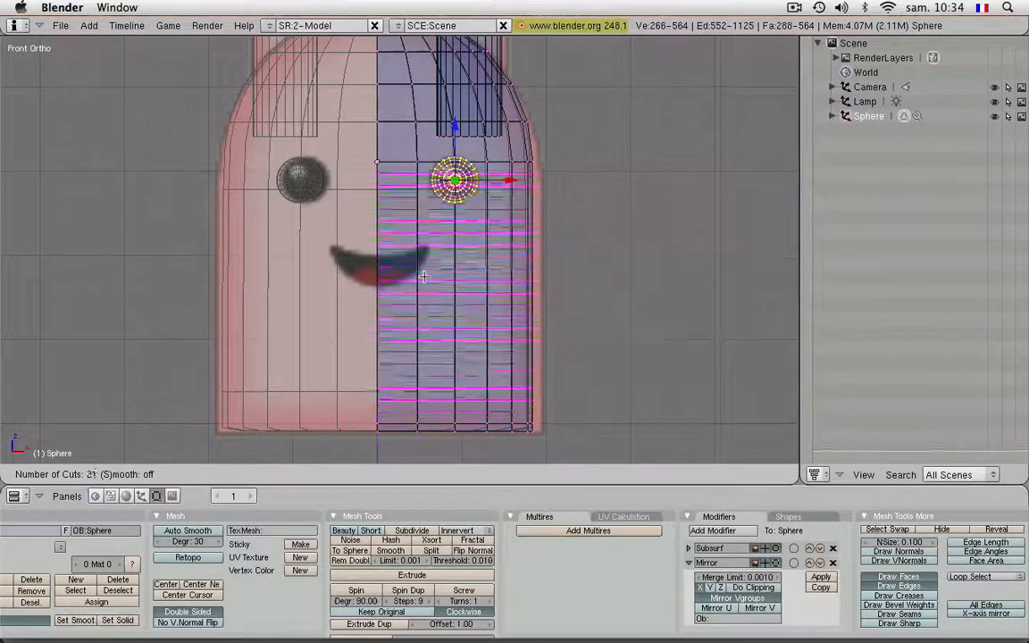
{"action": "scroll", "coordinate": [424, 278], "scroll_direction": "down", "scroll_amount": 9}
{"action": "scroll", "coordinate": [422, 275], "scroll_direction": "down", "scroll_amount": 11}
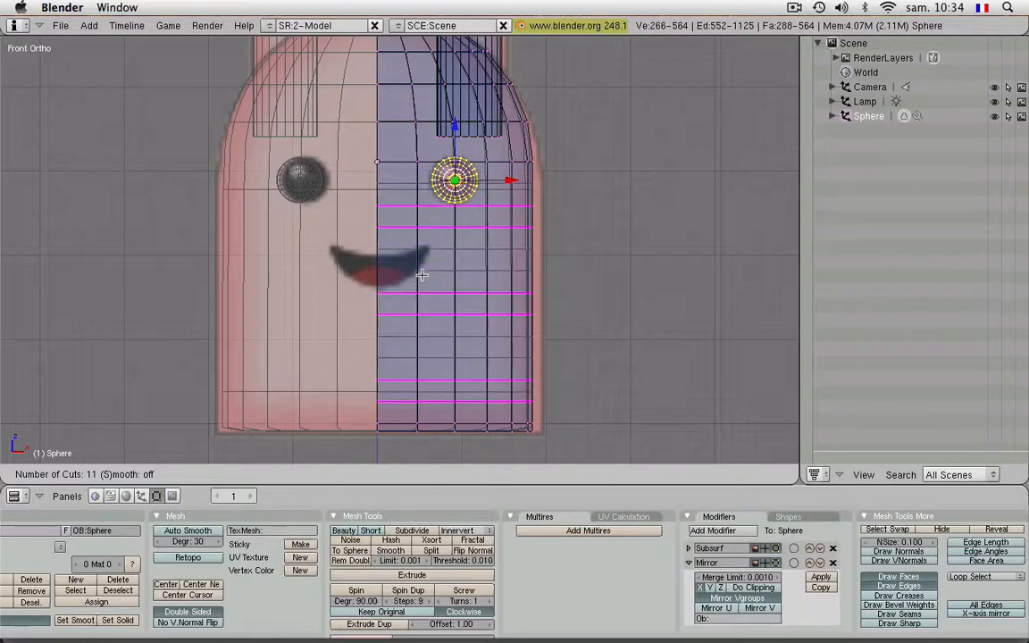
{"action": "scroll", "coordinate": [421, 275], "scroll_direction": "up", "scroll_amount": 2}
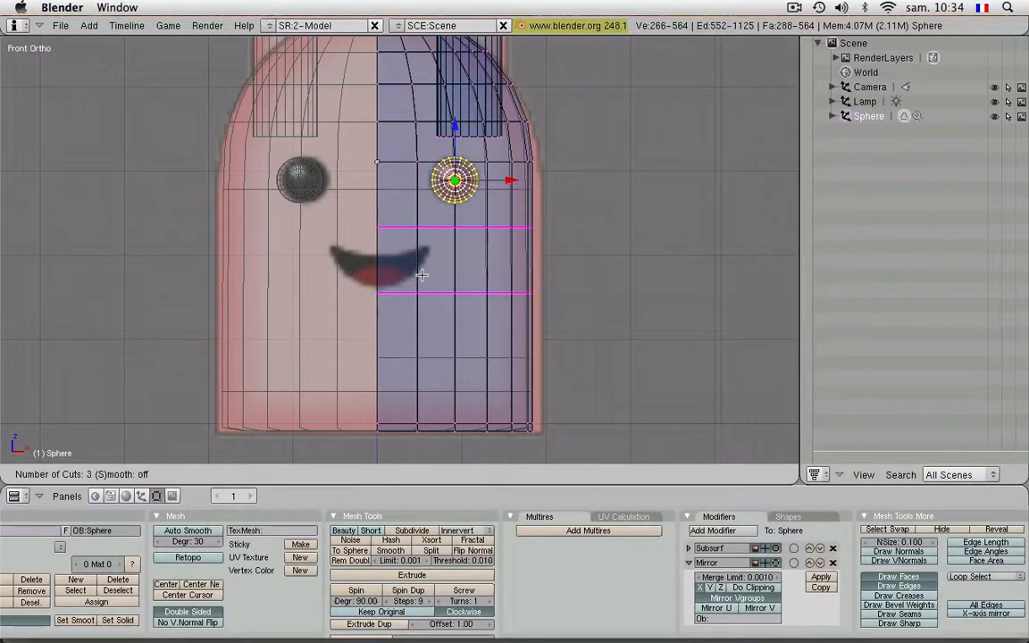
{"action": "scroll", "coordinate": [422, 275], "scroll_direction": "up", "scroll_amount": 1}
{"action": "left_click", "coordinate": [422, 275]}
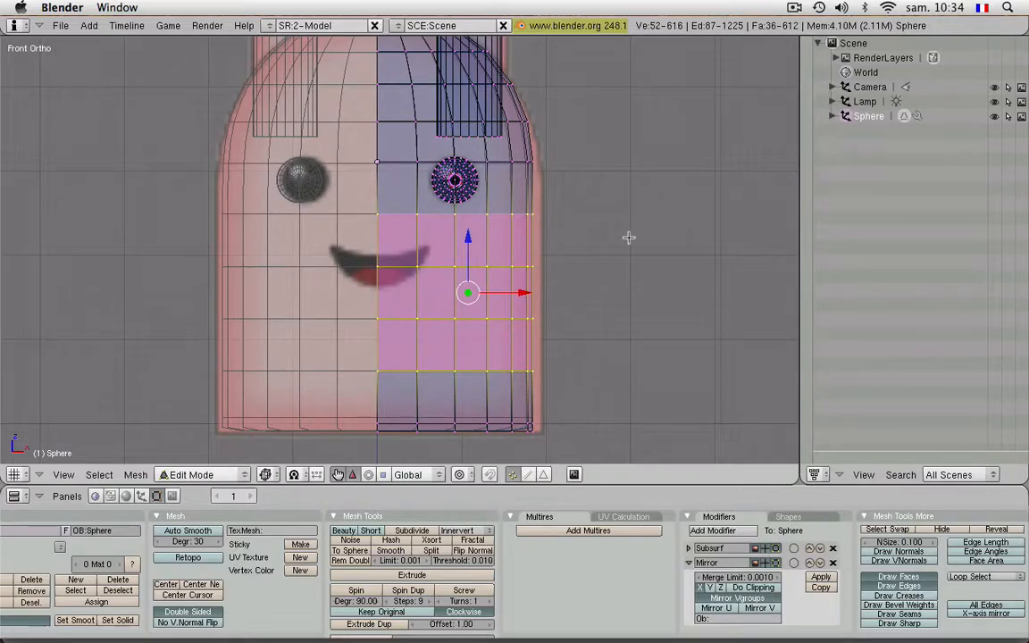
Step: Scale the new edge loops along Z to about 0.32 and move them up about 0.26 to the mouth's height
{"action": "key", "text": "s"}
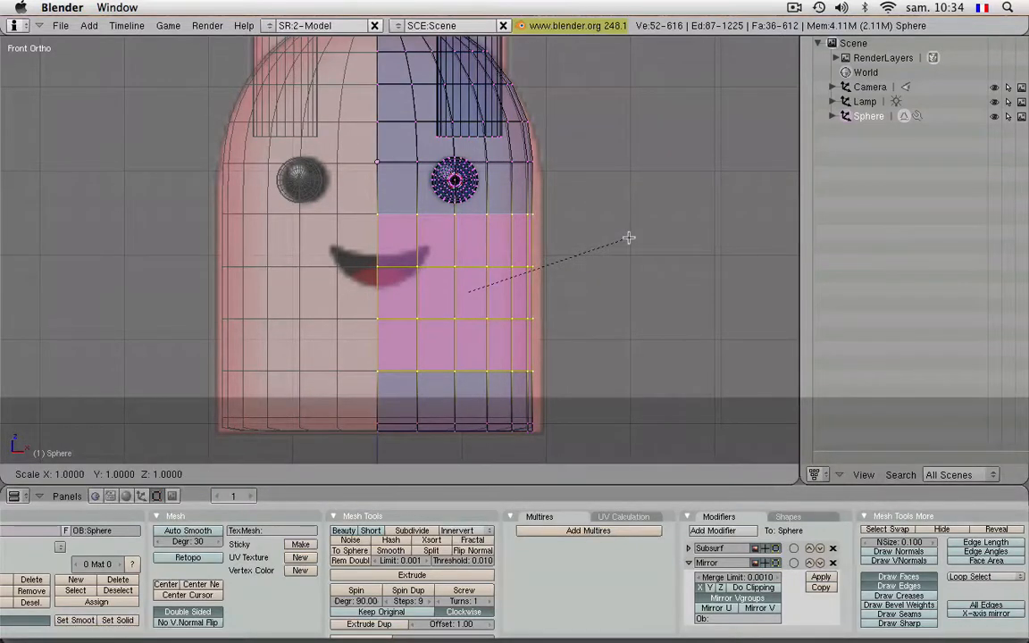
{"action": "key", "text": "z"}
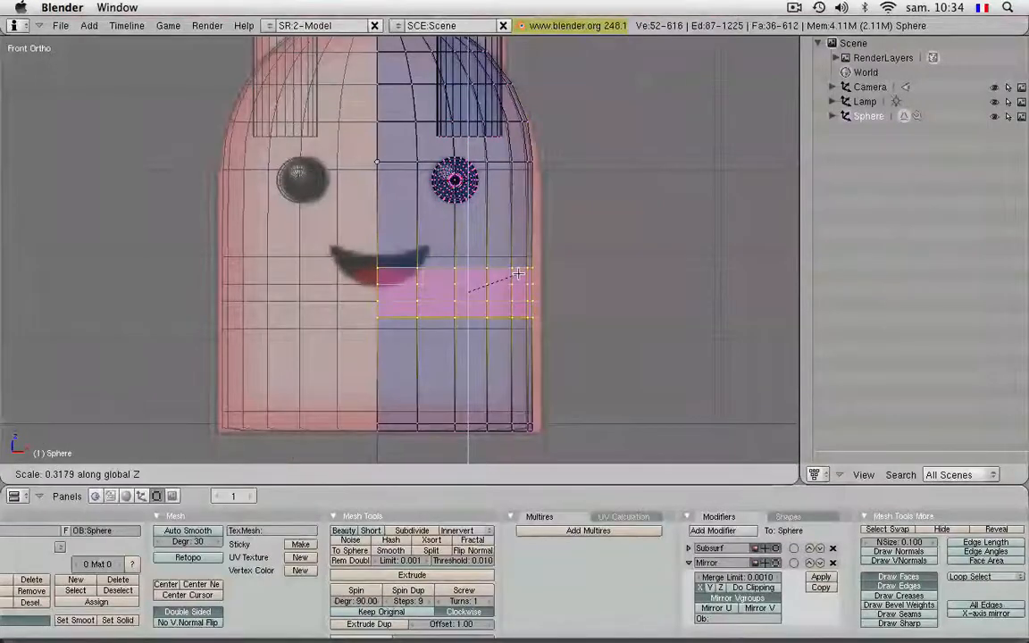
{"action": "left_click", "coordinate": [518, 274]}
{"action": "key", "text": "g"}
{"action": "key", "text": "z"}
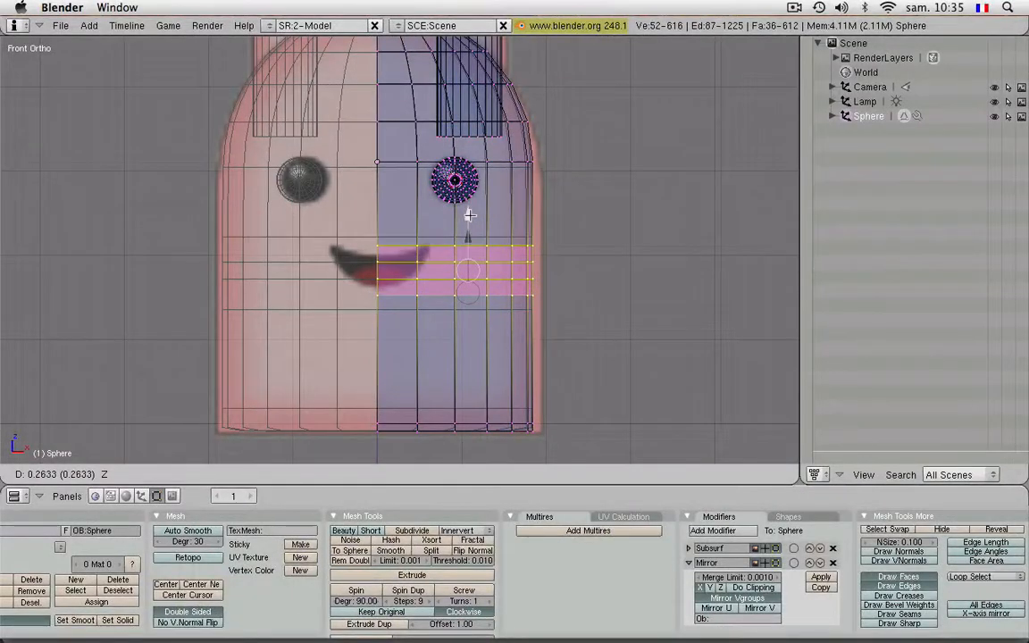
{"action": "left_click", "coordinate": [469, 214]}
{"action": "scroll", "coordinate": [431, 297], "scroll_direction": "up", "scroll_amount": 3}
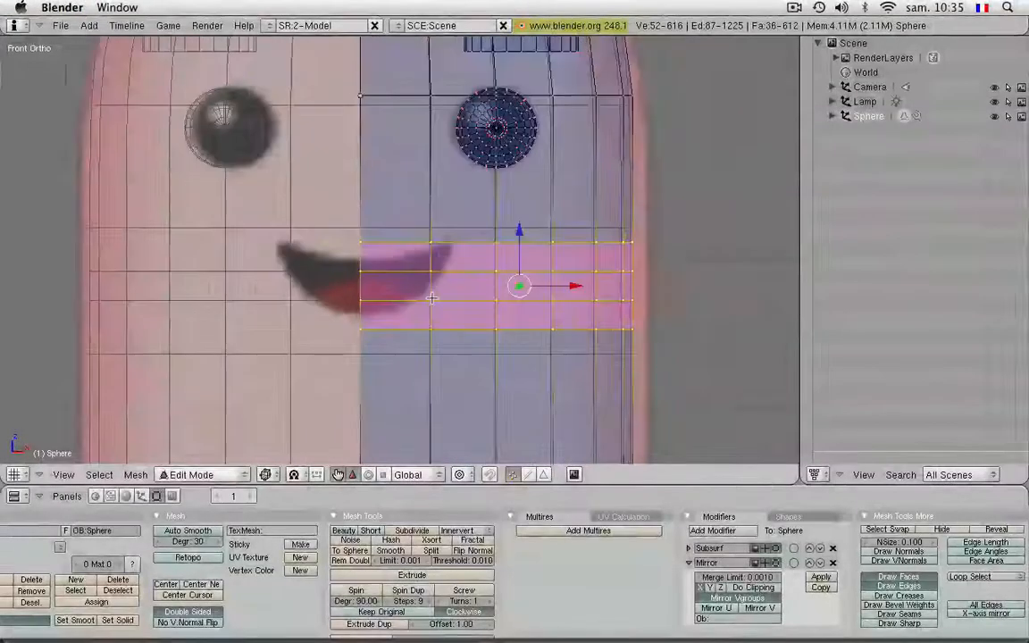
{"action": "scroll", "coordinate": [431, 298], "scroll_direction": "up", "scroll_amount": 1}
{"action": "scroll", "coordinate": [434, 297], "scroll_direction": "up", "scroll_amount": 1}
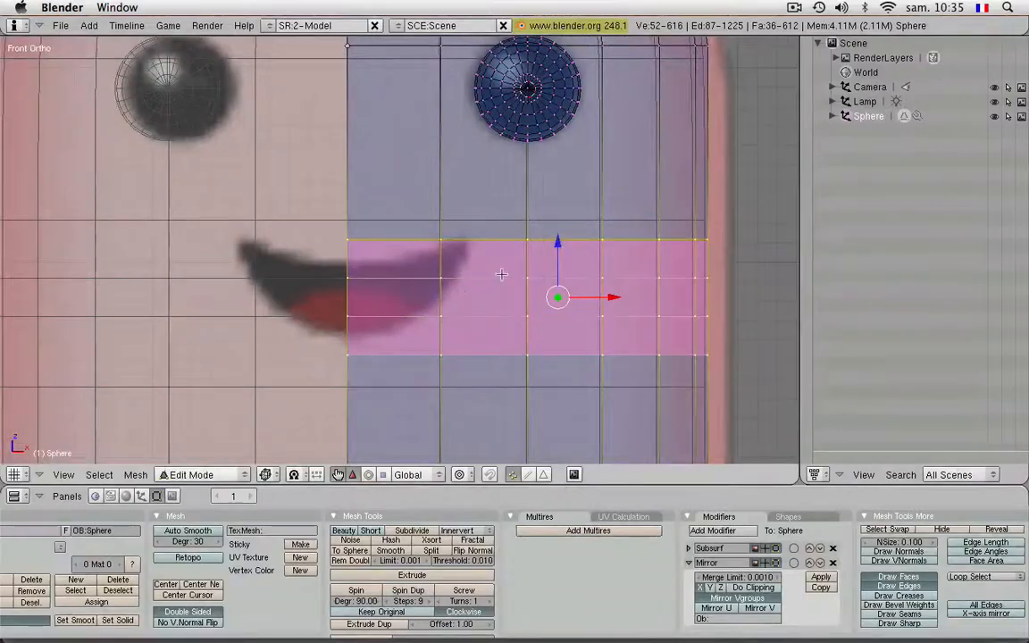
{"action": "key", "text": "a"}
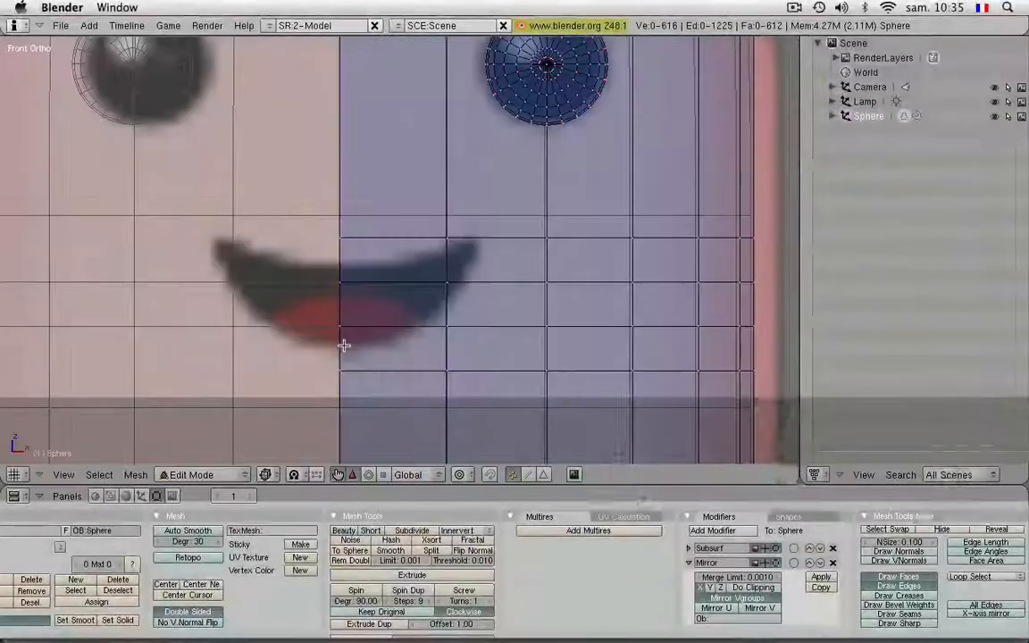
{"action": "key", "text": "1"}
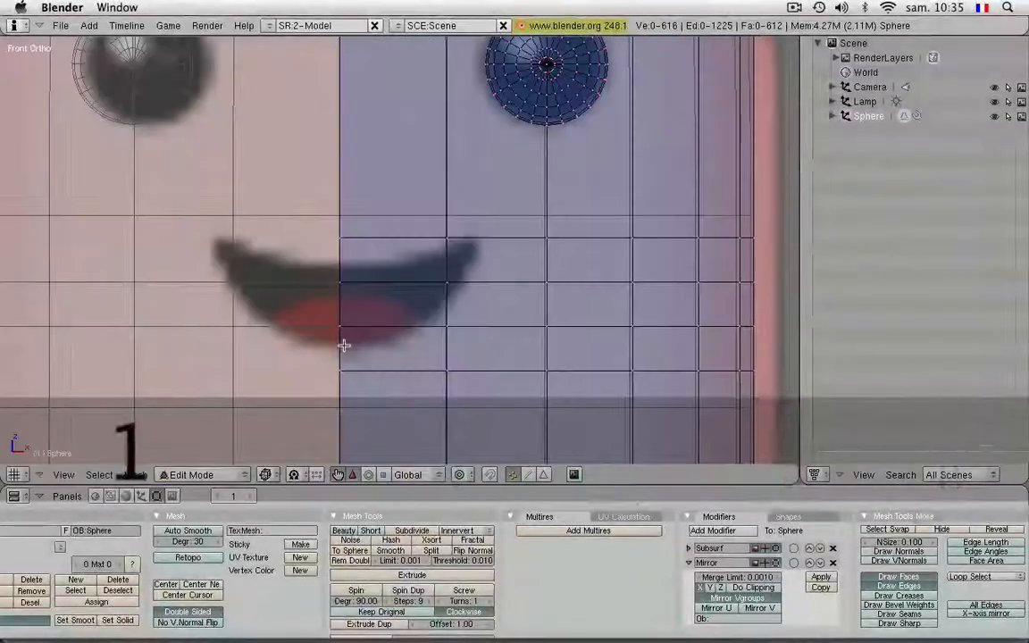
{"action": "right_click", "coordinate": [348, 284]}
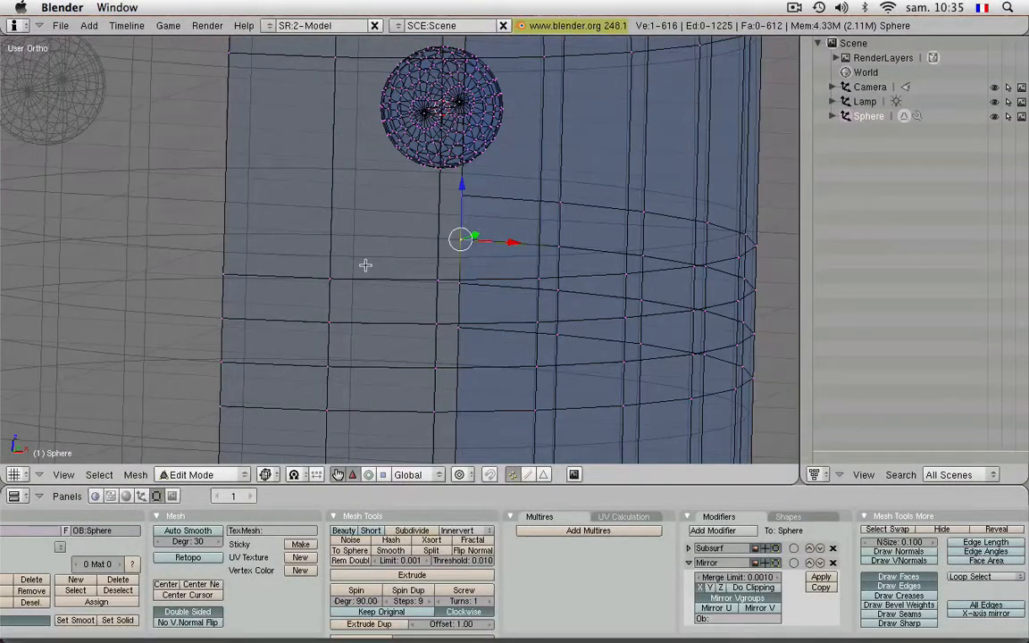
{"action": "key", "text": "1"}
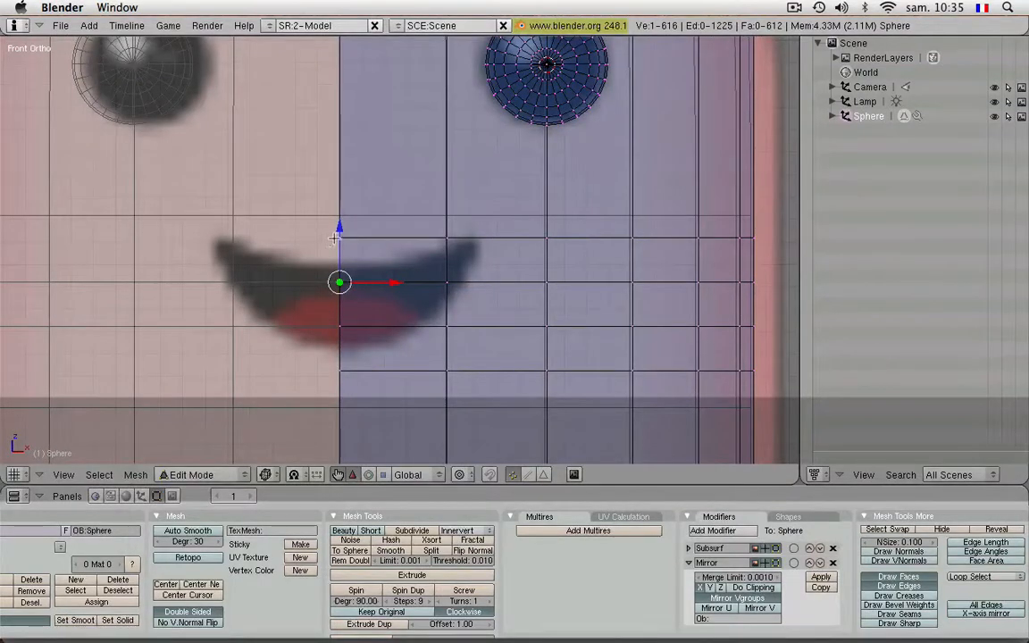
{"action": "right_click", "coordinate": [335, 239]}
{"action": "right_click", "coordinate": [450, 239]}
{"action": "right_click", "coordinate": [458, 274]}
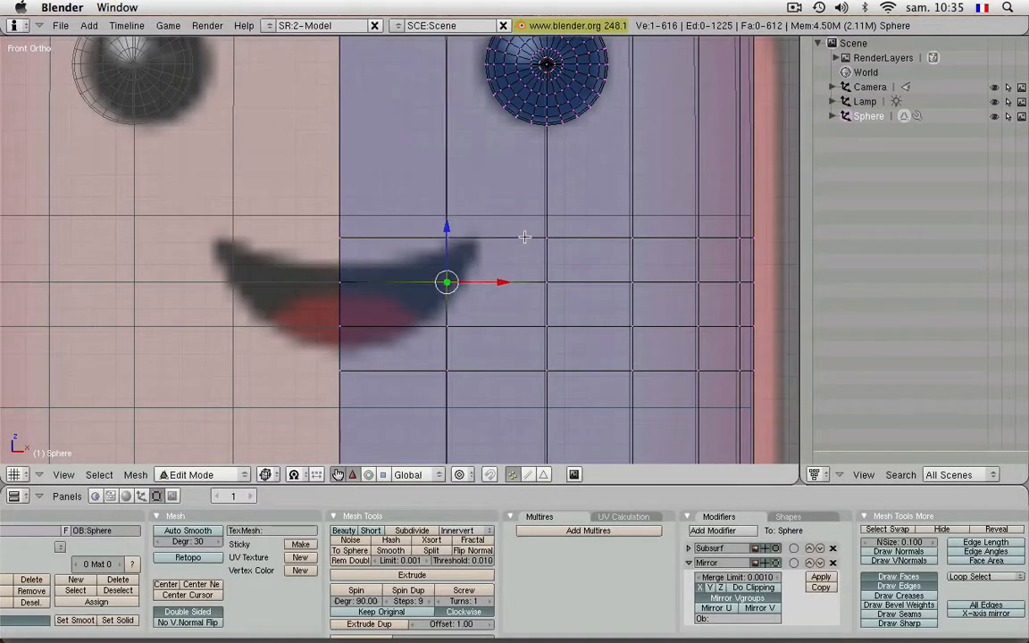
{"action": "right_click", "coordinate": [541, 237]}
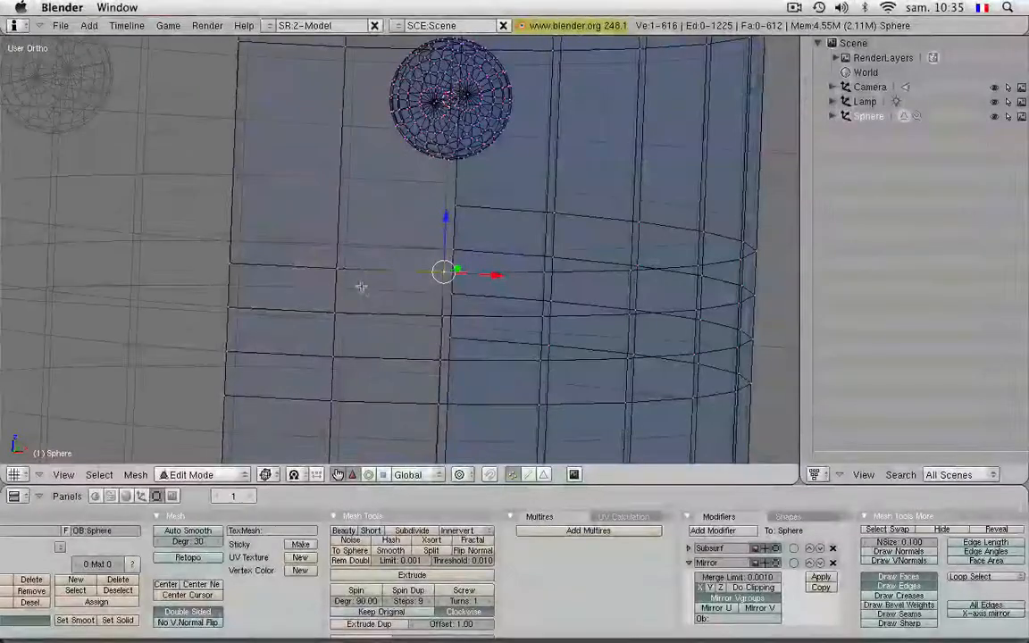
{"action": "right_click", "coordinate": [339, 266], "text": "shift"}
{"action": "right_click", "coordinate": [239, 266], "text": "shift"}
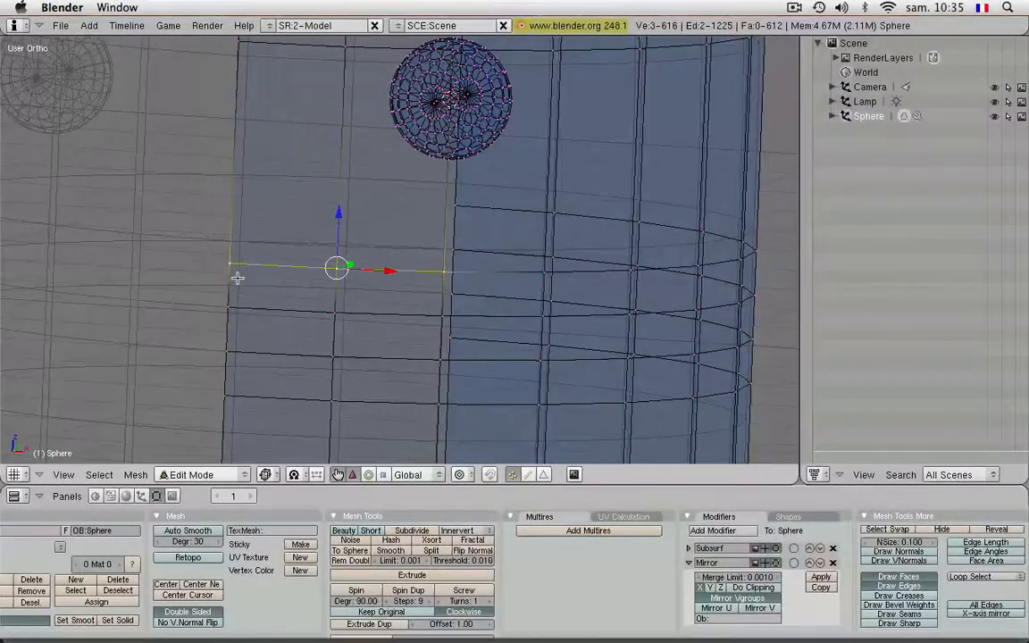
{"action": "right_click", "coordinate": [228, 305], "text": "shift"}
{"action": "key", "text": "a"}
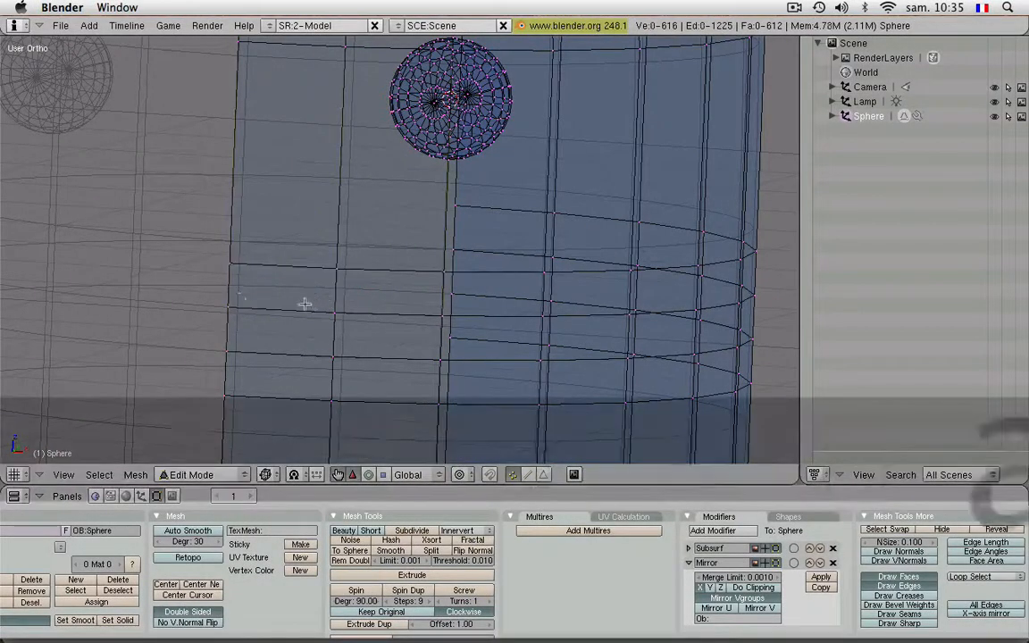
Step: Delete five front vertices over the mouth, three on the second new loop and two on the third, starting from the centre line
{"action": "right_click", "coordinate": [229, 306]}
{"action": "right_click", "coordinate": [347, 307], "text": "shift"}
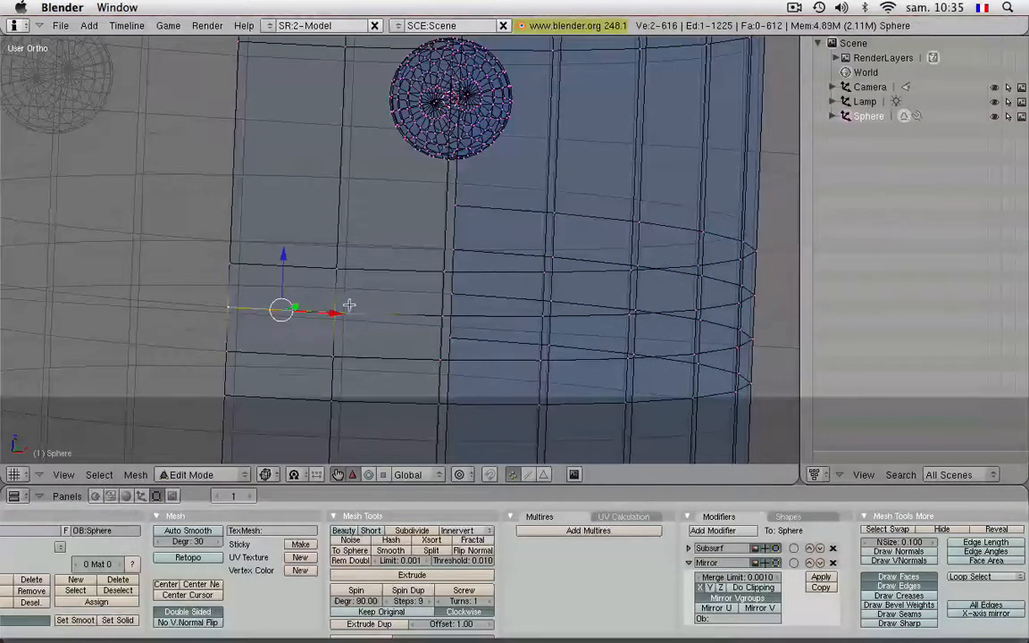
{"action": "right_click", "coordinate": [417, 311], "text": "shift"}
{"action": "right_click", "coordinate": [337, 352], "text": "shift"}
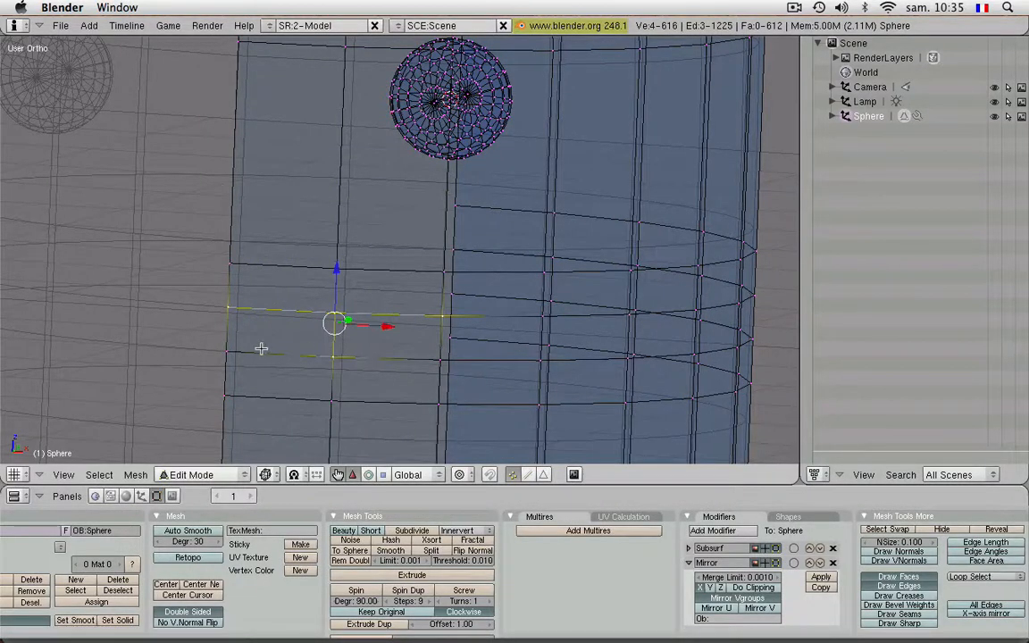
{"action": "right_click", "coordinate": [231, 346], "text": "shift"}
{"action": "middle_click_drag", "start_coordinate": [516, 317], "coordinate": [569, 307]}
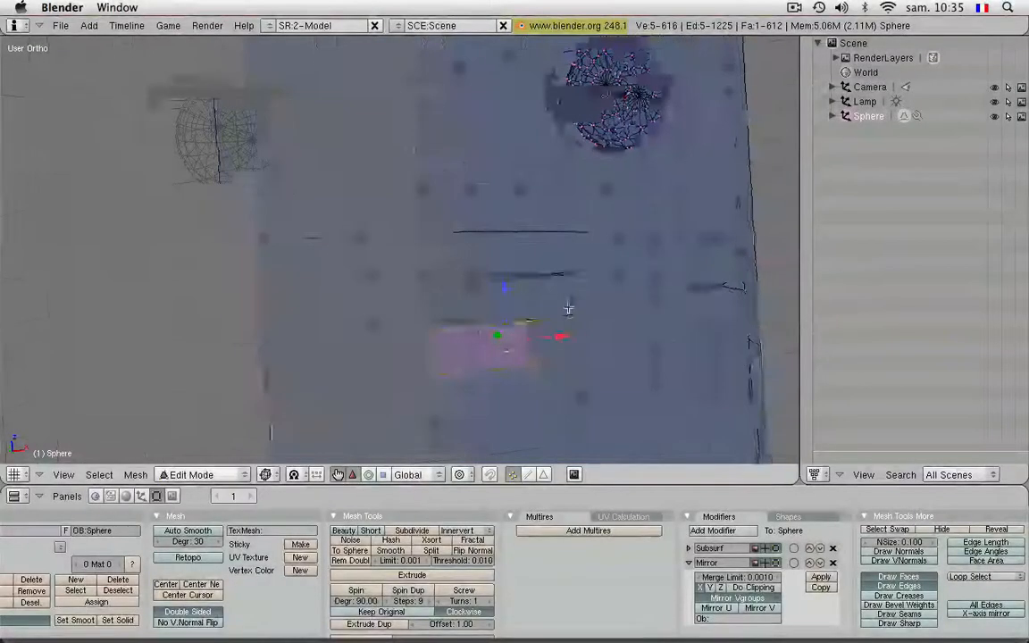
{"action": "key", "text": "KP_1"}
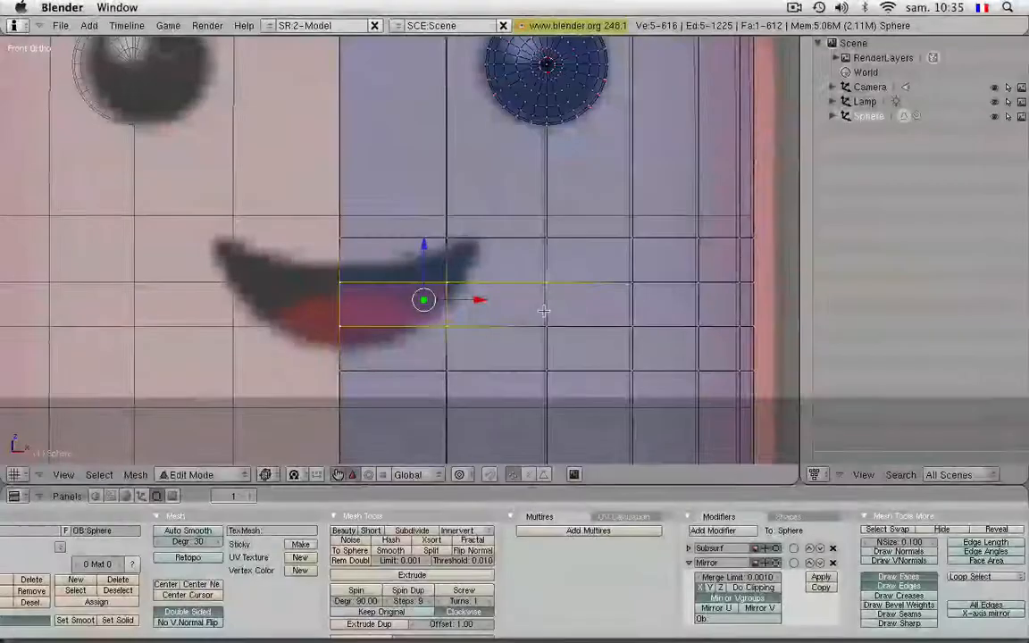
{"action": "key", "text": "x"}
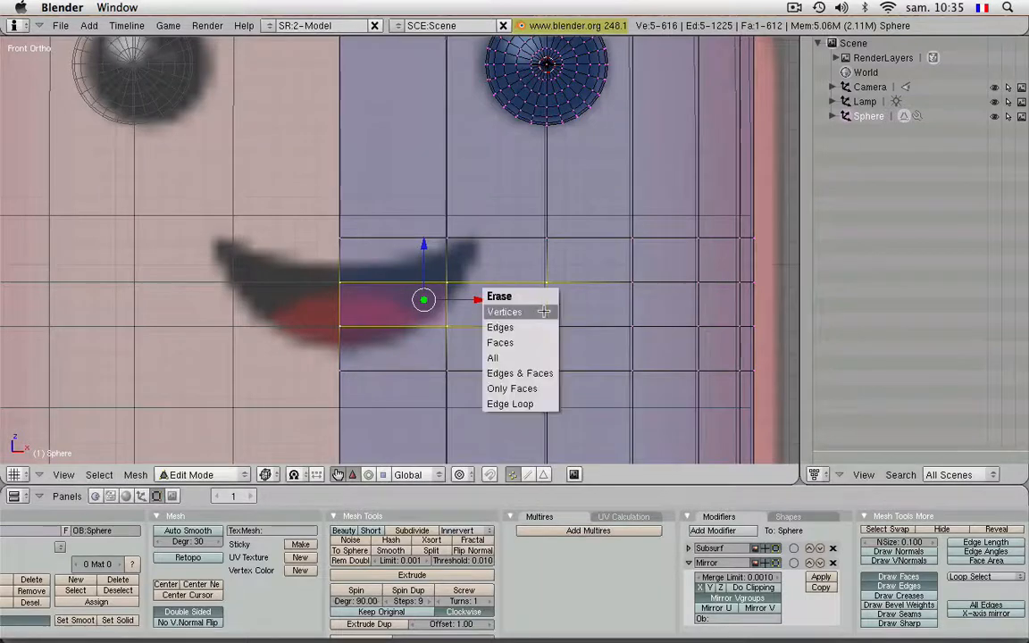
{"action": "left_click", "coordinate": [544, 311]}
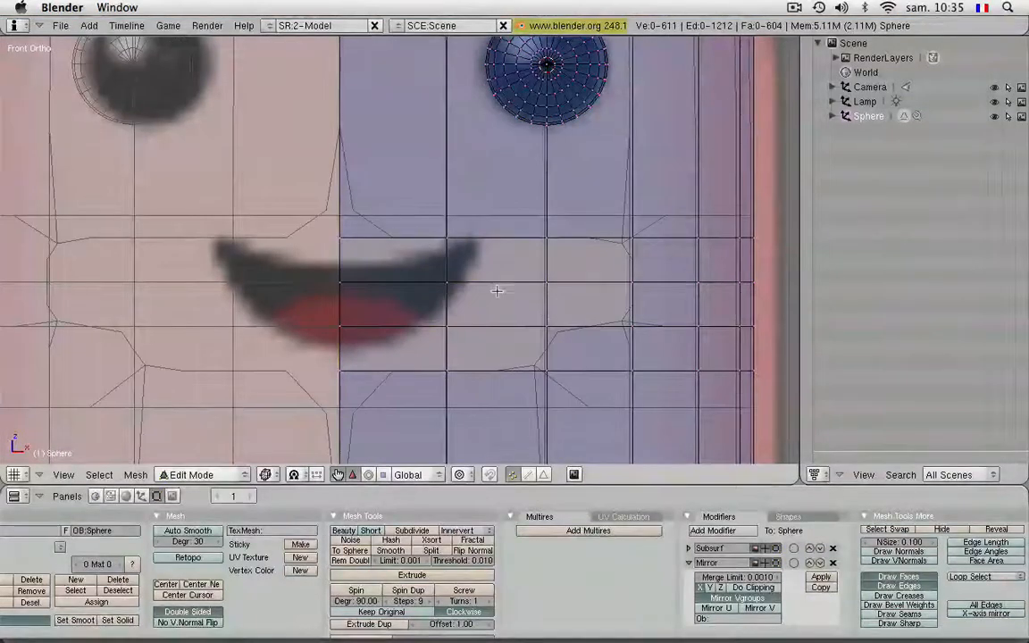
Step: Set the viewport draw type to Solid and switch to Object Mode to check the mouth opening
{"action": "left_click", "coordinate": [279, 476]}
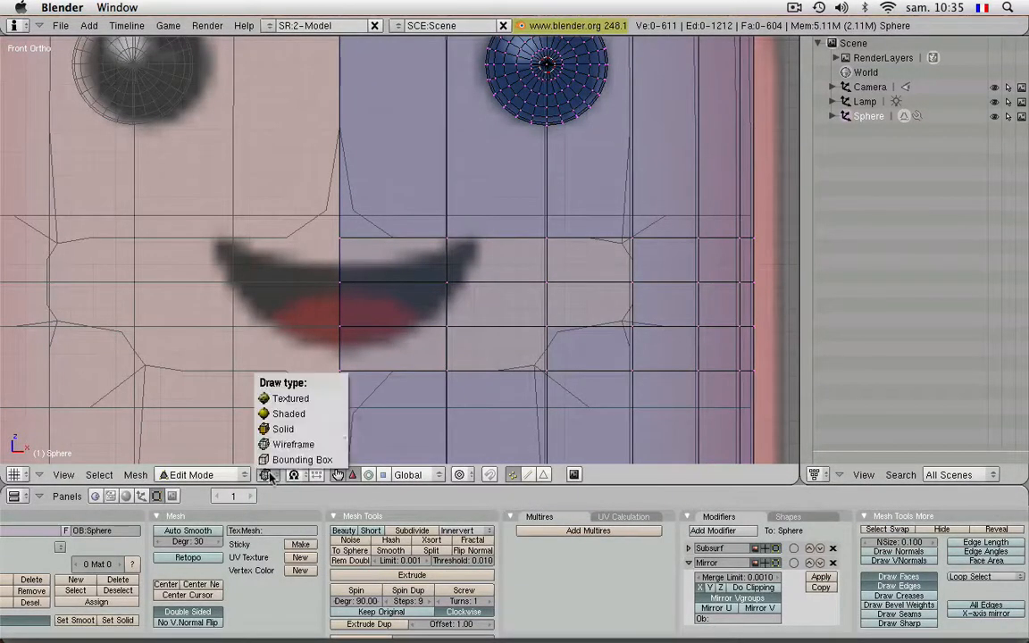
{"action": "left_click", "coordinate": [284, 429]}
{"action": "mouse_move", "coordinate": [467, 328]}
{"action": "middle_mouse_down"}
{"action": "mouse_move", "coordinate": [473, 303]}
{"action": "mouse_move", "coordinate": [364, 326]}
{"action": "mouse_move", "coordinate": [476, 315]}
{"action": "mouse_move", "coordinate": [464, 313]}
{"action": "middle_mouse_up"}
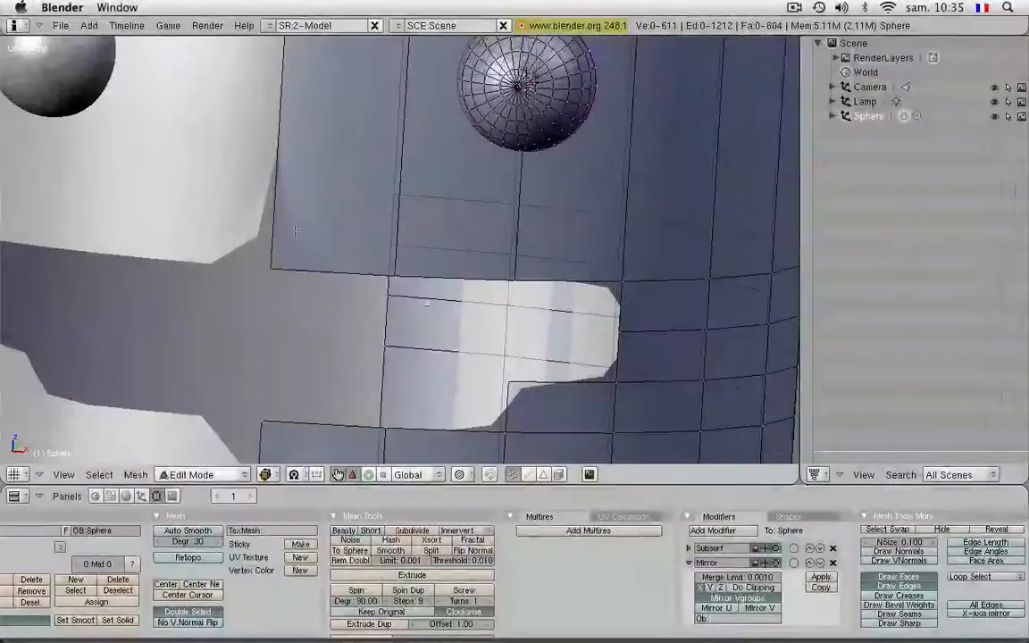
{"action": "key", "text": "Tab"}
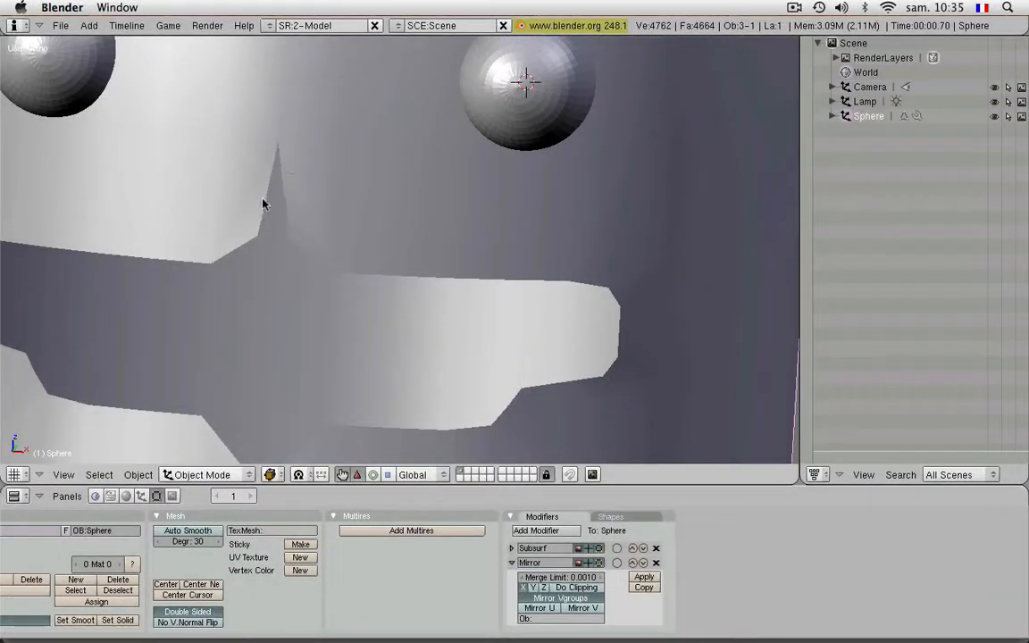
{"action": "middle_click_drag", "start_coordinate": [445, 351], "coordinate": [489, 254], "text": "ctrl"}
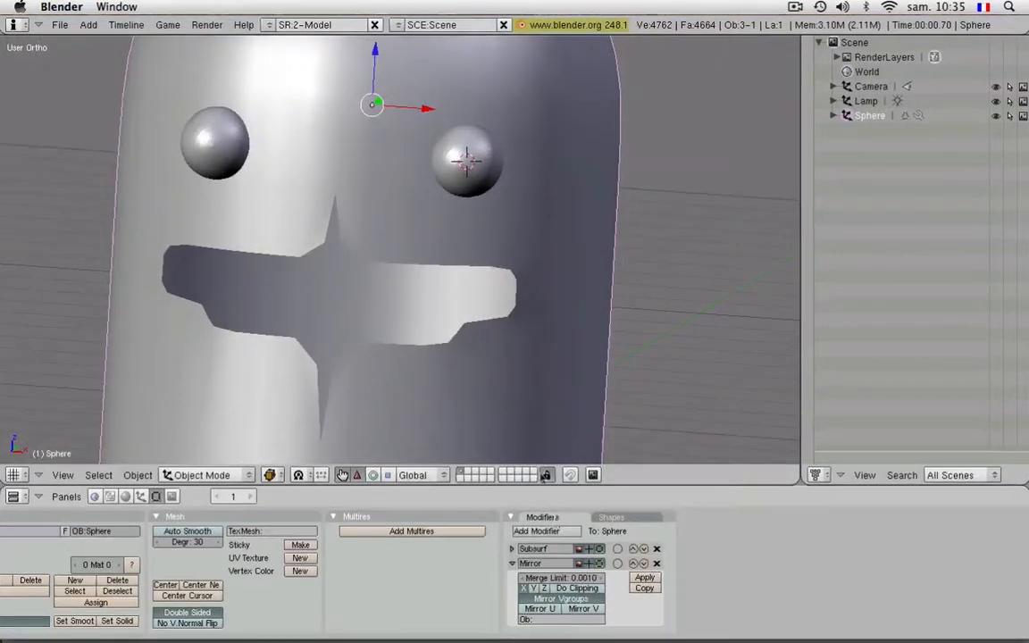
Step: Collapse the Mirror modifier's settings and move Mirror above Subsurf in the modifier stack
{"action": "scroll", "coordinate": [523, 417], "scroll_direction": "up", "scroll_amount": 3, "text": "shift"}
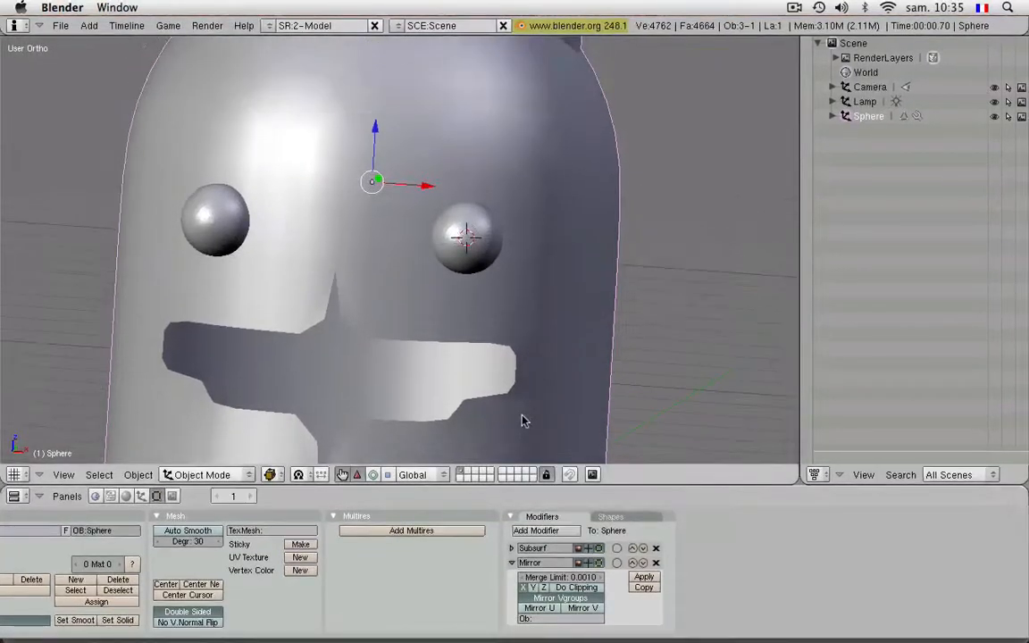
{"action": "left_click", "coordinate": [512, 563]}
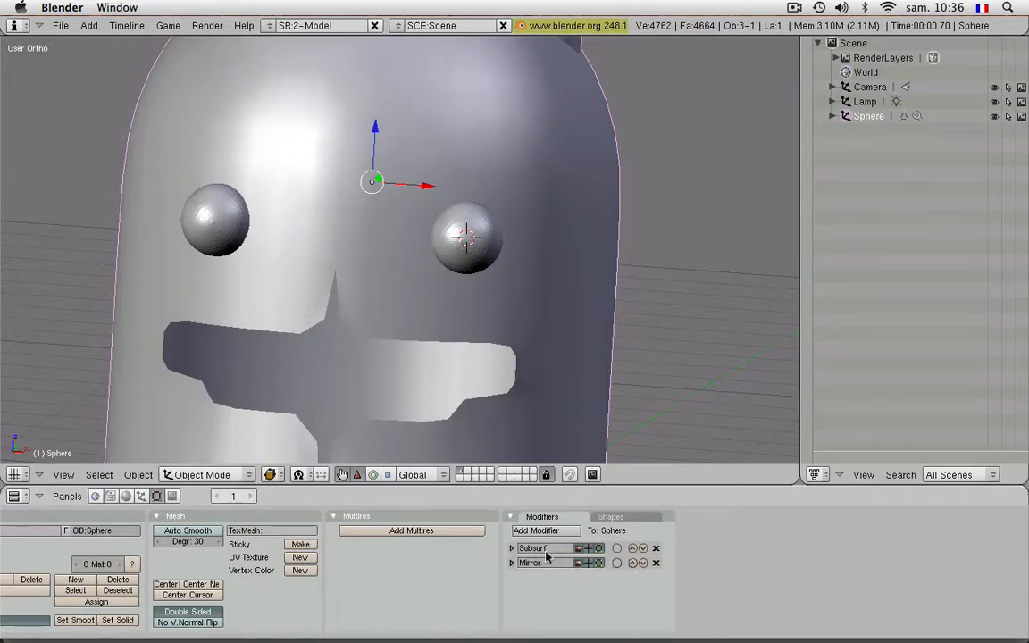
{"action": "left_click", "coordinate": [634, 564]}
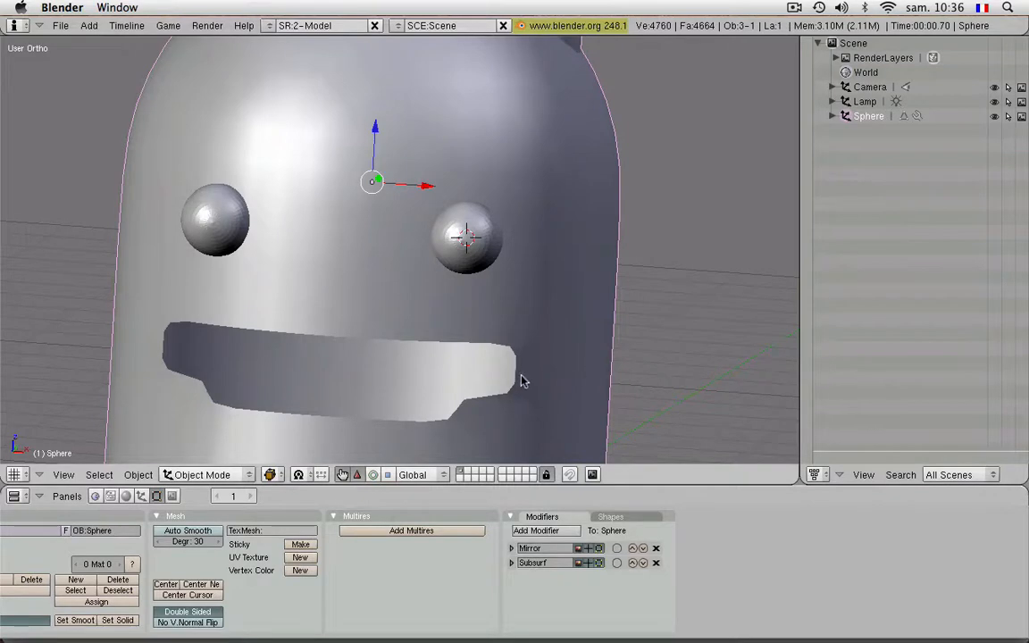
Step: Check the mouth opening in front view and return the body to Edit Mode
{"action": "middle_click_drag", "start_coordinate": [522, 377], "coordinate": [574, 305], "text": "shift"}
{"action": "key", "text": "KP_1"}
{"action": "key", "text": "KP_4"}
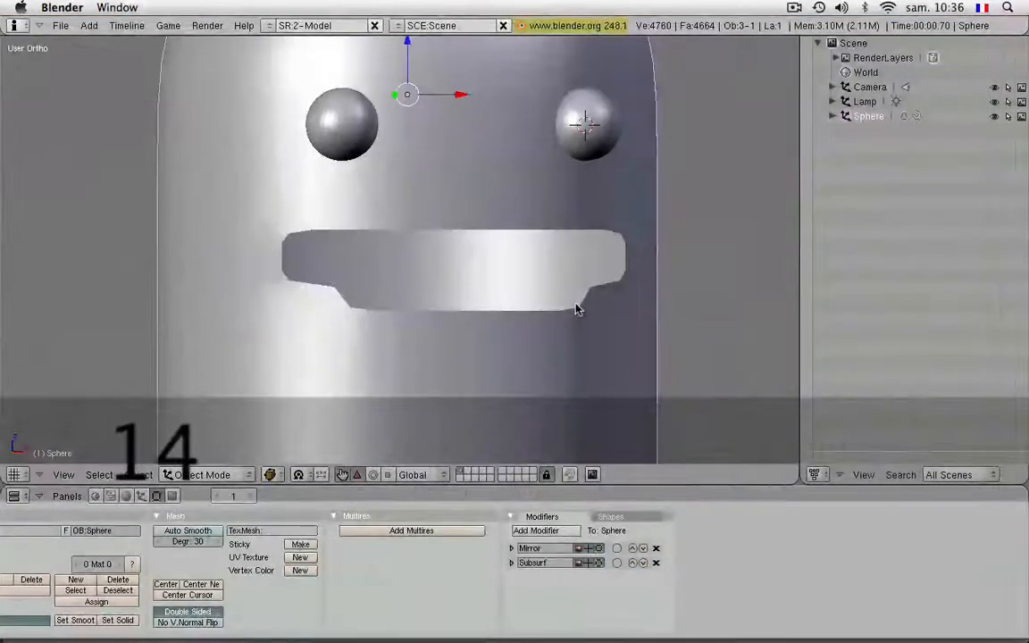
{"action": "key", "text": "KP_1"}
{"action": "scroll", "coordinate": [575, 308], "scroll_direction": "up", "scroll_amount": 3}
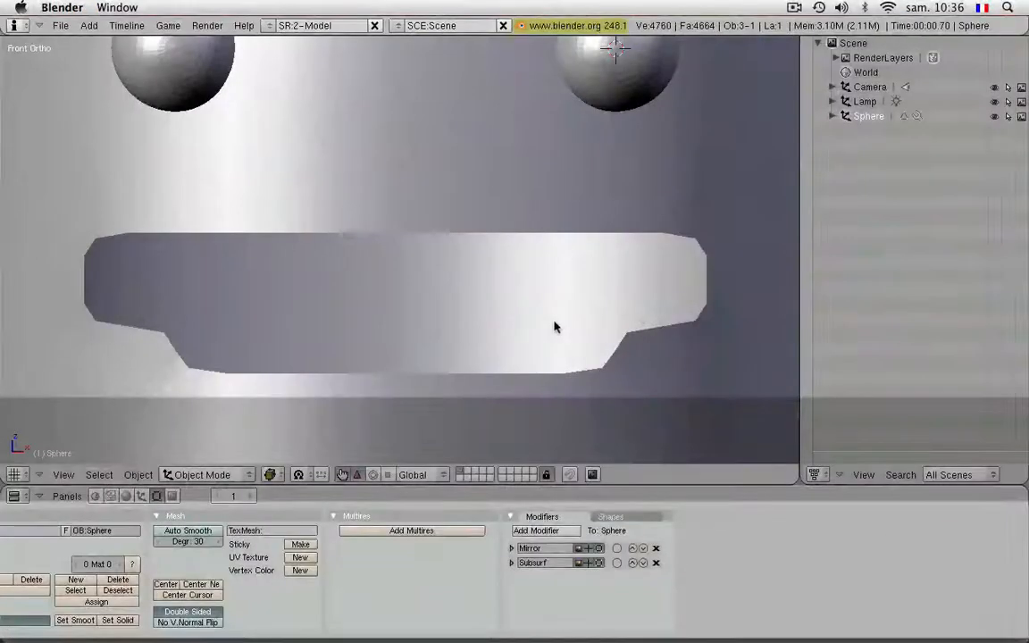
{"action": "key", "text": "Tab"}
{"action": "scroll", "coordinate": [626, 336], "scroll_direction": "up", "scroll_amount": 1}
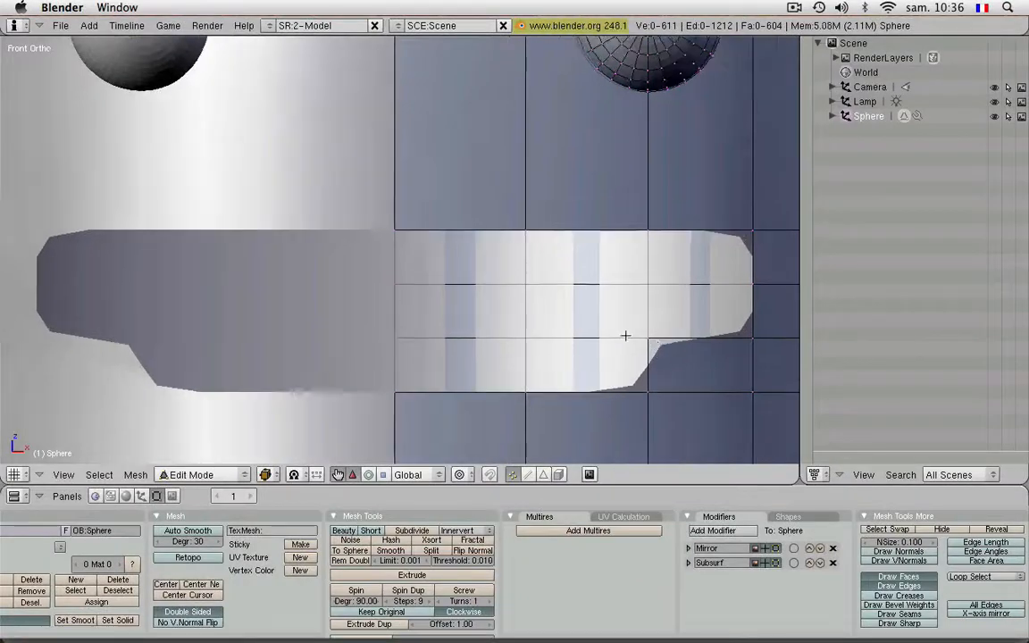
{"action": "left_click_drag", "start_coordinate": [617, 335], "coordinate": [530, 319], "text": "shift"}
{"action": "right_click", "coordinate": [567, 322]}
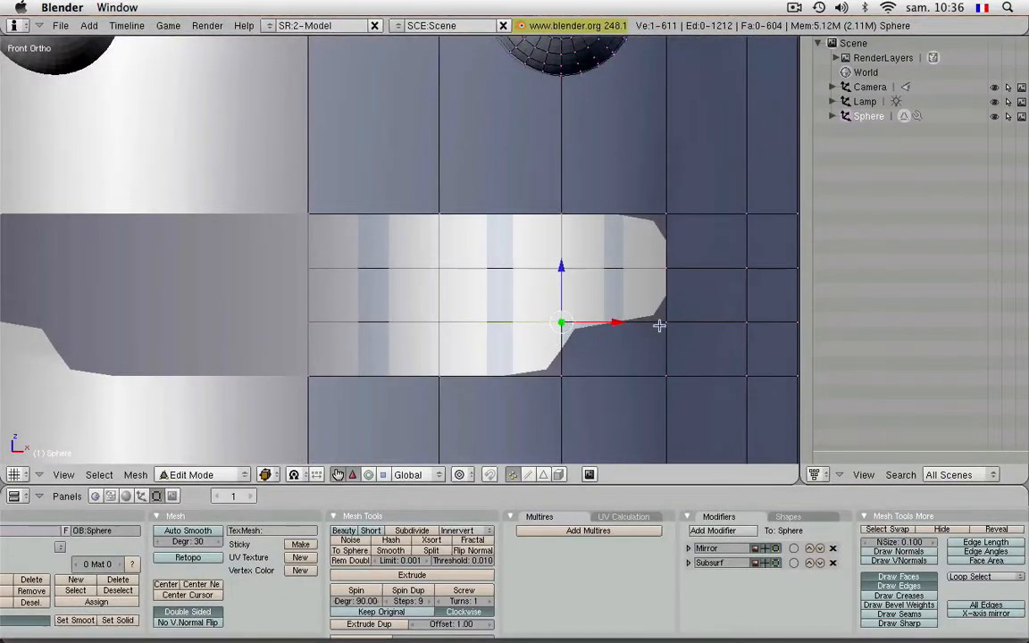
{"action": "right_click", "coordinate": [663, 322], "text": "shift"}
{"action": "right_click", "coordinate": [666, 267], "text": "shift"}
{"action": "right_click", "coordinate": [664, 203], "text": "shift"}
{"action": "middle_click_drag", "start_coordinate": [663, 202], "coordinate": [661, 247]}
{"action": "middle_click_drag", "start_coordinate": [593, 272], "coordinate": [576, 281]}
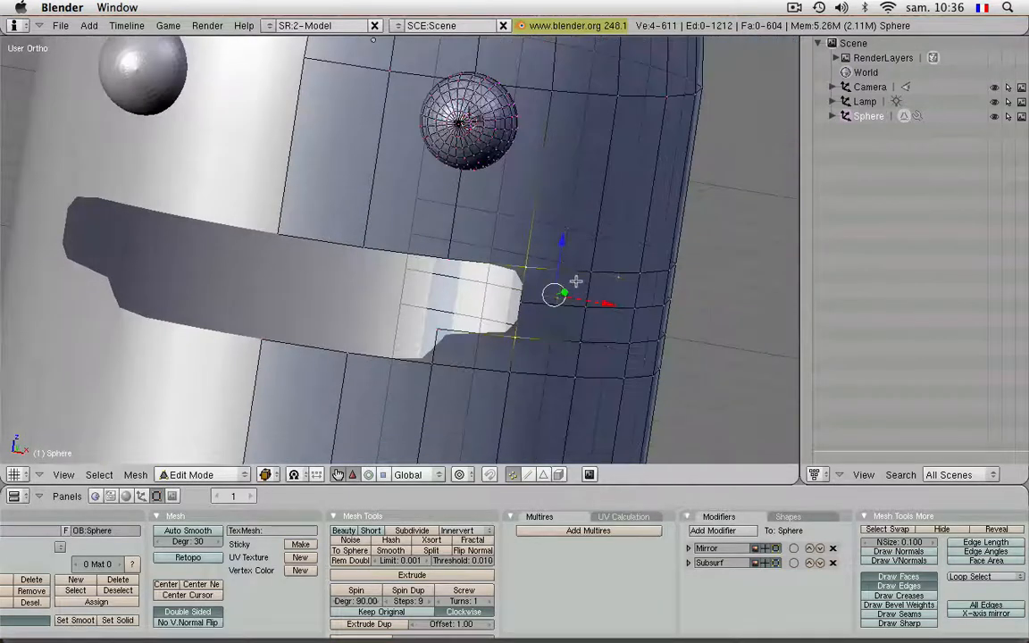
Step: Limit selection to visible geometry and deselect all vertices
{"action": "left_click", "coordinate": [559, 474]}
{"action": "key", "text": "a"}
{"action": "scroll", "coordinate": [527, 330], "scroll_direction": "up", "scroll_amount": 4}
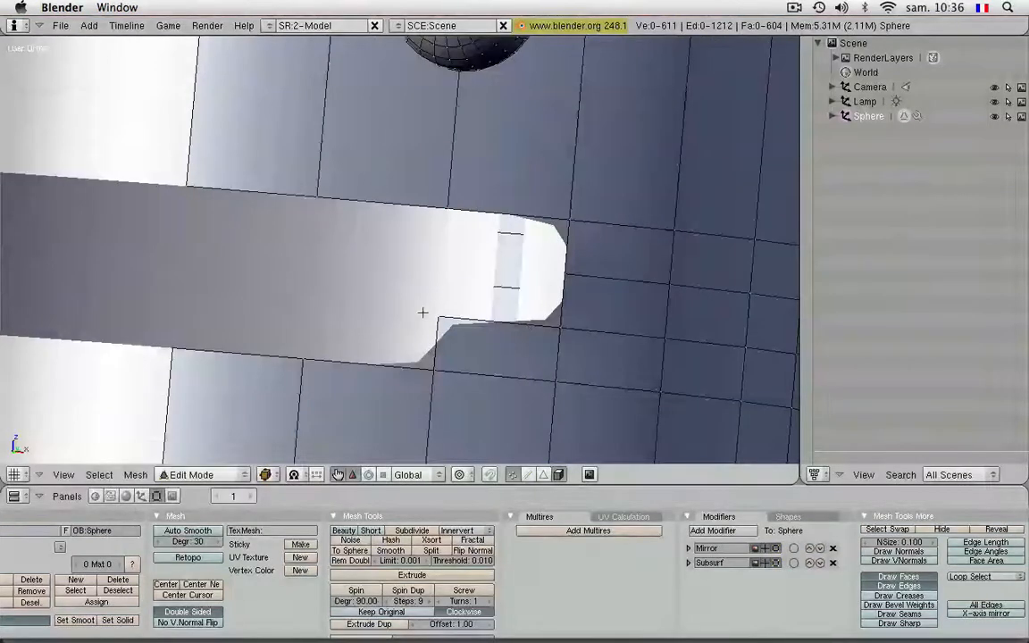
Step: Fill the mouth's outer end with a four-vertex face, from the lower inner corner to the three vertices of the outer edge
{"action": "right_click", "coordinate": [437, 318]}
{"action": "right_click", "coordinate": [561, 329], "text": "shift"}
{"action": "right_click", "coordinate": [568, 280], "text": "shift"}
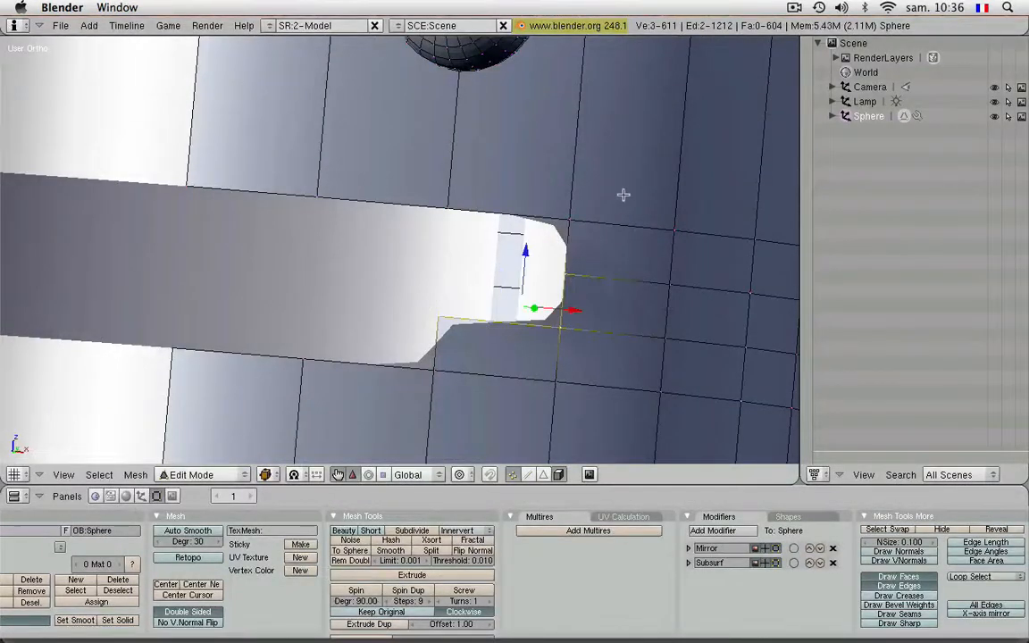
{"action": "right_click", "coordinate": [579, 217], "text": "shift"}
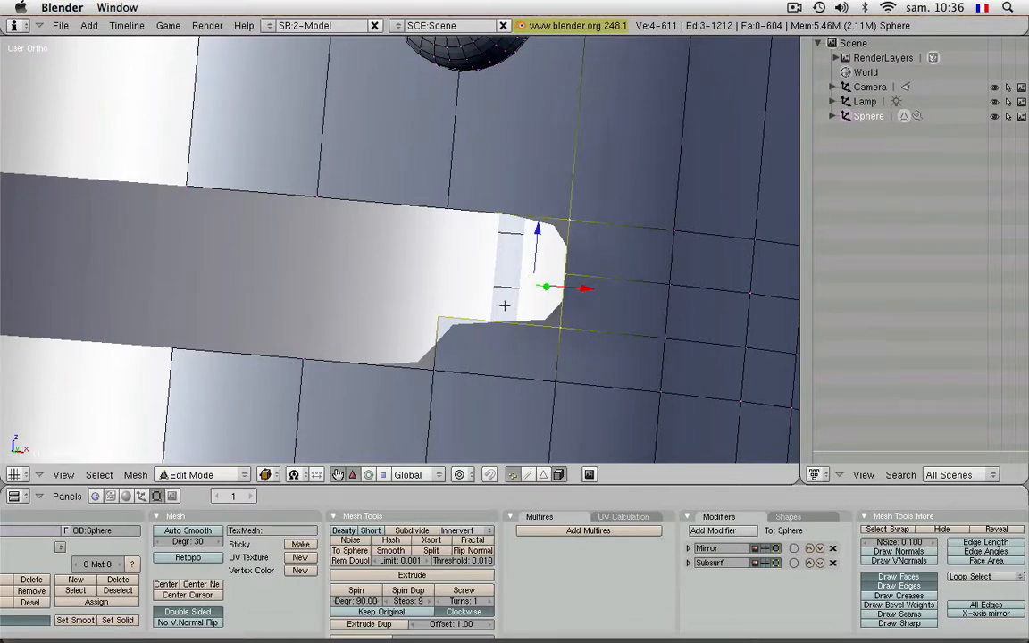
{"action": "key", "text": "f"}
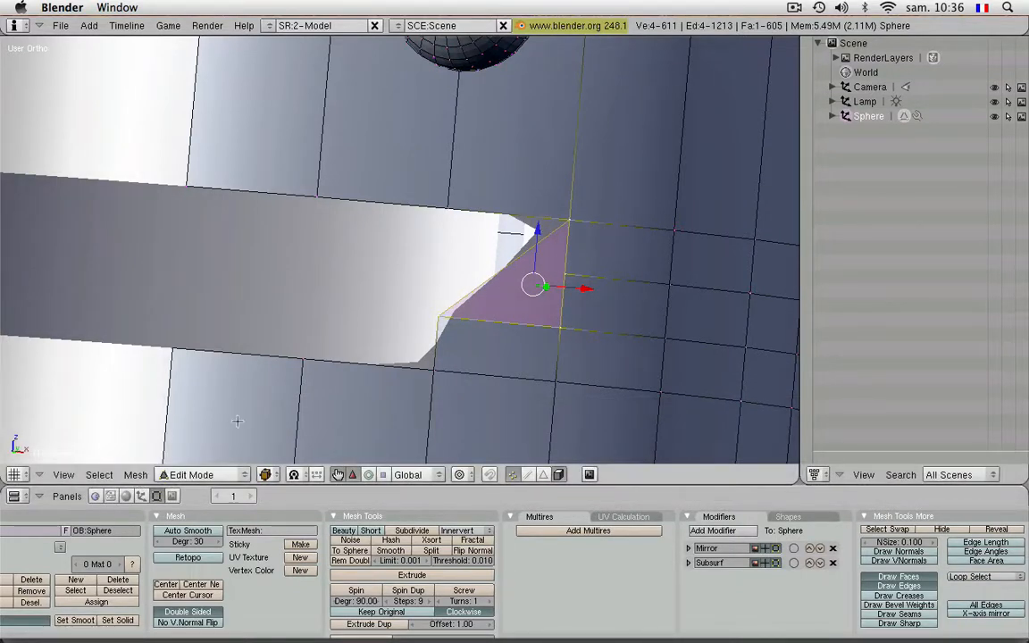
{"action": "left_click", "coordinate": [135, 474]}
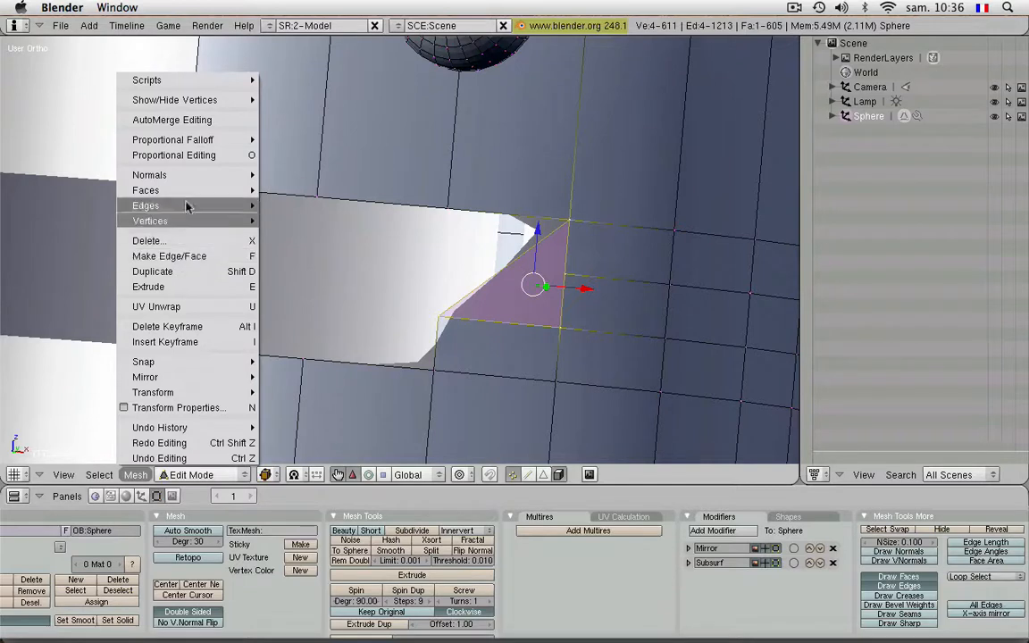
{"action": "mouse_move", "coordinate": [174, 190]}
{"action": "left_click", "coordinate": [364, 255]}
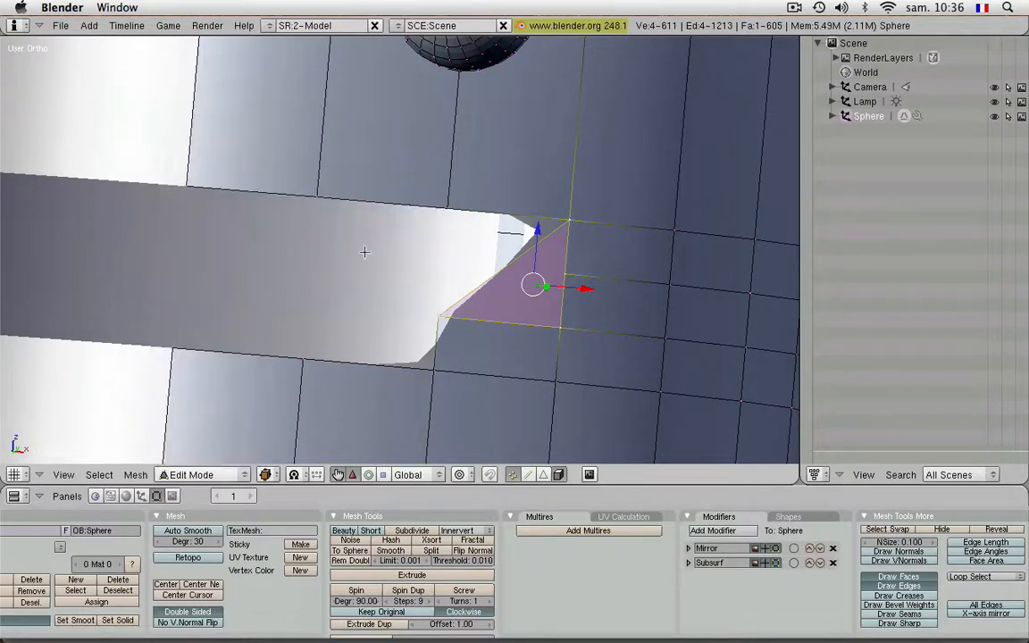
Step: Connect the mouth's lower inner corner vertex to the next lower-lip vertex towards the centre with an edge, and subdivide that edge once
{"action": "right_click", "coordinate": [441, 319]}
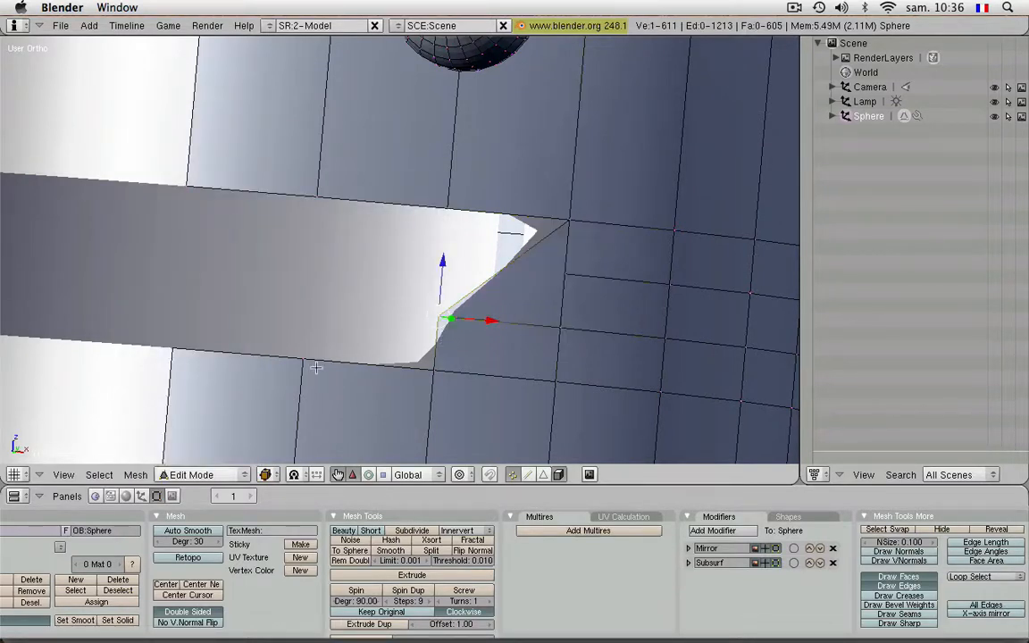
{"action": "right_click", "coordinate": [316, 366], "text": "shift"}
{"action": "middle_click_drag", "start_coordinate": [318, 363], "coordinate": [379, 229]}
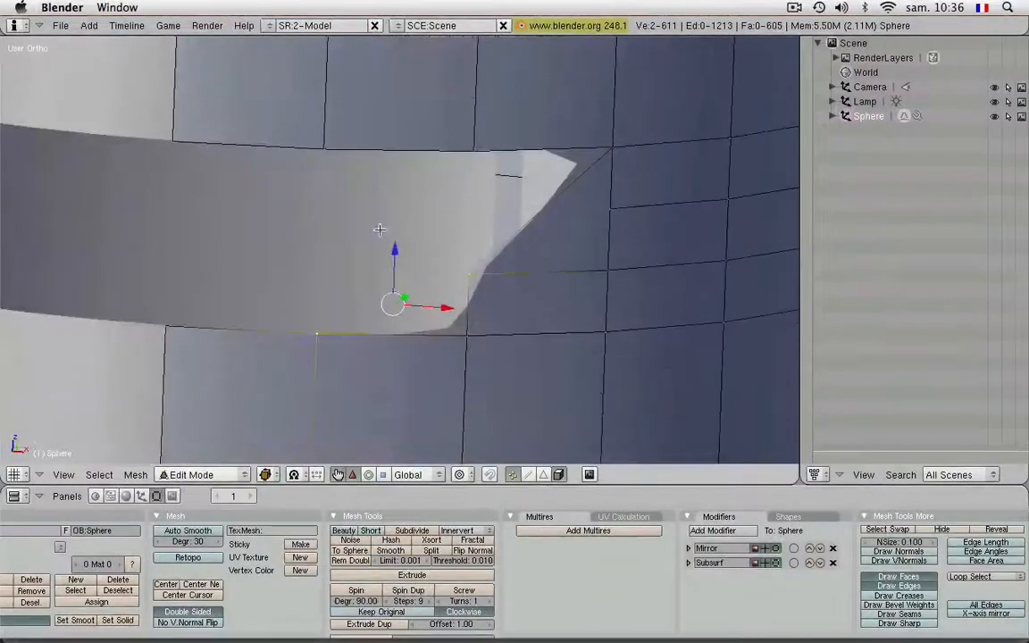
{"action": "key", "text": "f"}
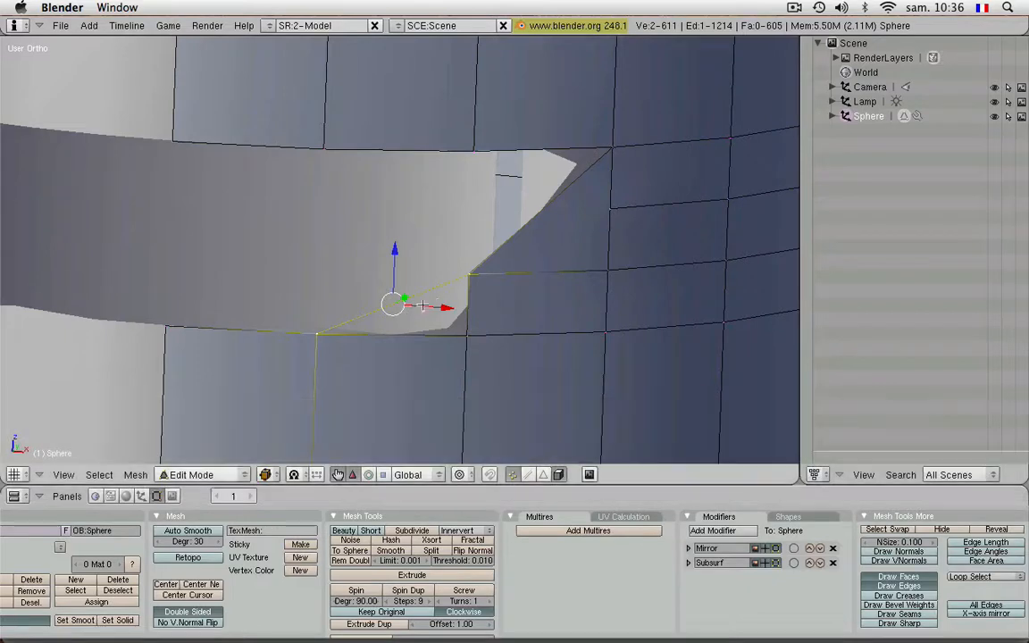
{"action": "key", "text": "w"}
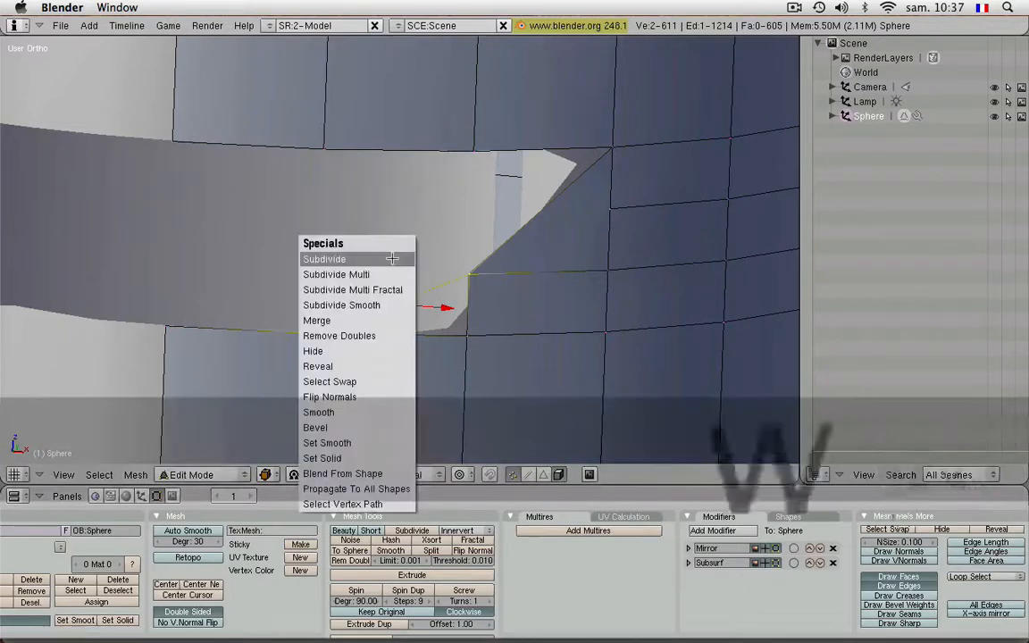
{"action": "left_click", "coordinate": [351, 260]}
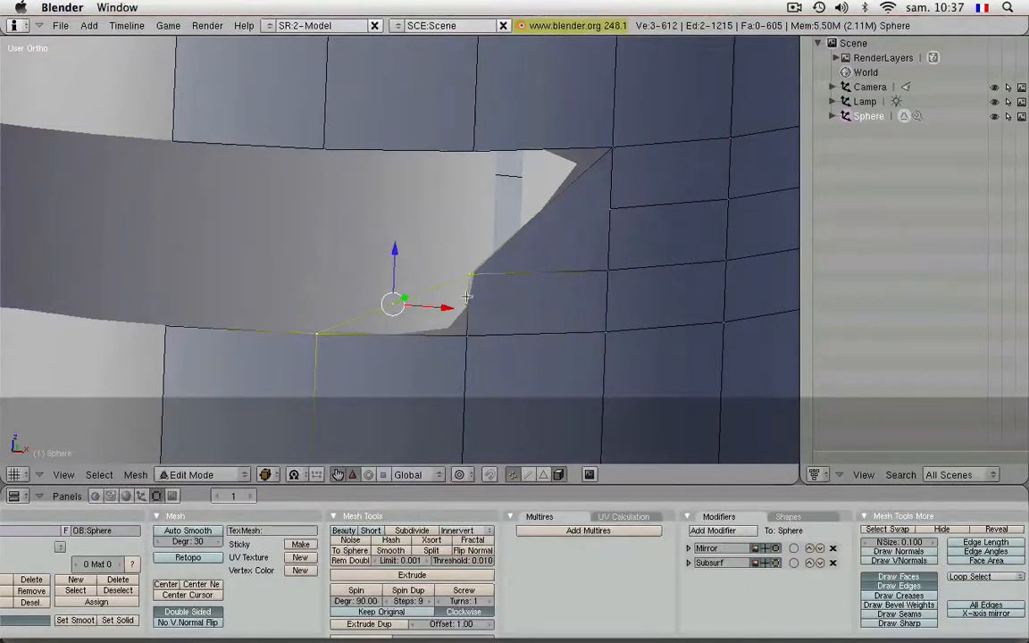
Step: Fill the gap below the subdivided edge with a four-vertex face, including the lower-lip vertex beneath the inner corner
{"action": "right_click", "coordinate": [468, 345], "text": "shift"}
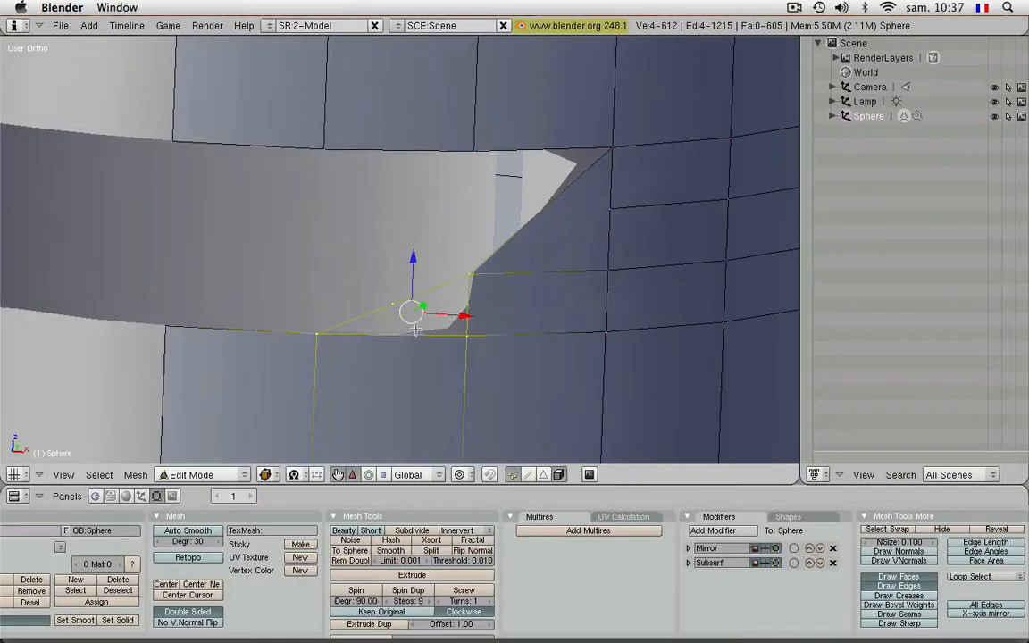
{"action": "key", "text": "f"}
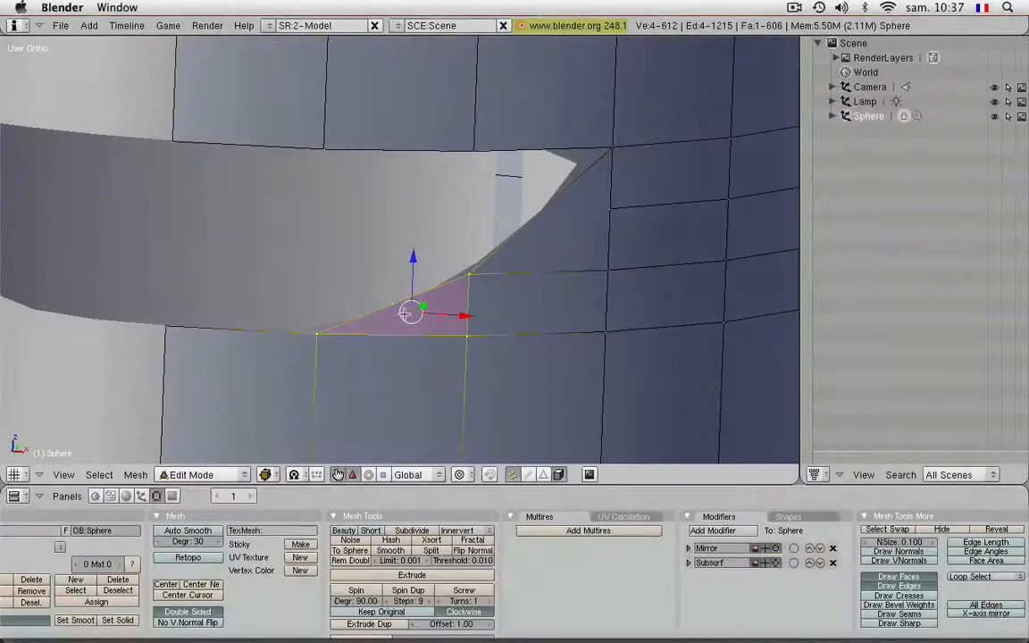
{"action": "scroll", "coordinate": [406, 313], "scroll_direction": "down", "scroll_amount": 1}
{"action": "scroll", "coordinate": [406, 313], "scroll_direction": "down", "scroll_amount": 3}
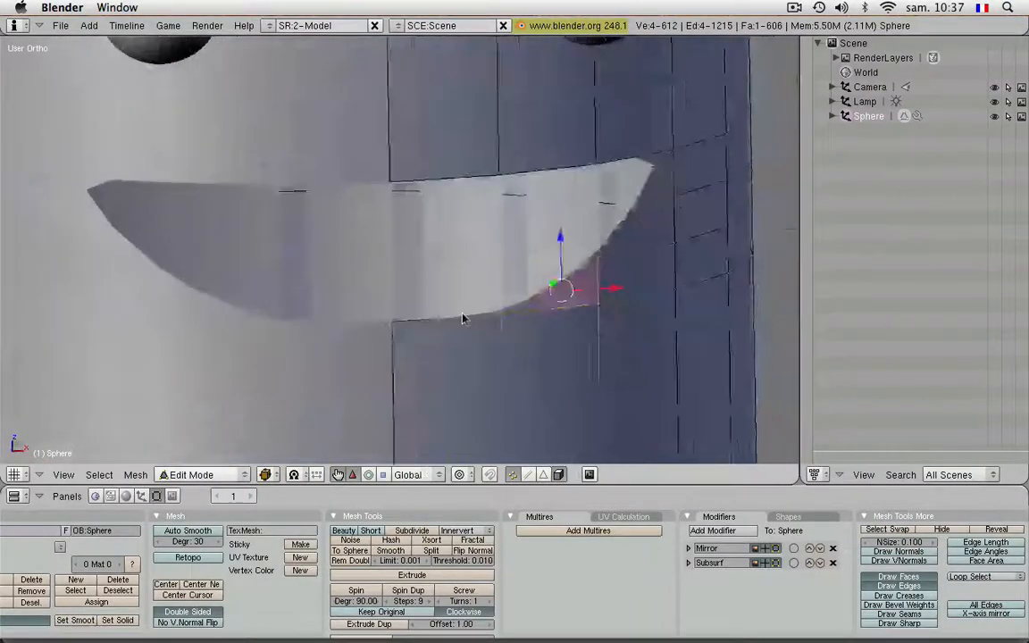
Step: Switch to Object Mode and inspect the mouth shape from the front, right and left sides
{"action": "key", "text": "Tab"}
{"action": "scroll", "coordinate": [420, 321], "scroll_direction": "down", "scroll_amount": 2}
{"action": "mouse_move", "coordinate": [422, 325]}
{"action": "middle_mouse_down"}
{"action": "mouse_move", "coordinate": [425, 299]}
{"action": "mouse_move", "coordinate": [407, 289]}
{"action": "mouse_move", "coordinate": [462, 306]}
{"action": "mouse_move", "coordinate": [411, 313]}
{"action": "middle_mouse_up"}
{"action": "scroll", "coordinate": [427, 293], "scroll_direction": "down", "scroll_amount": 3}
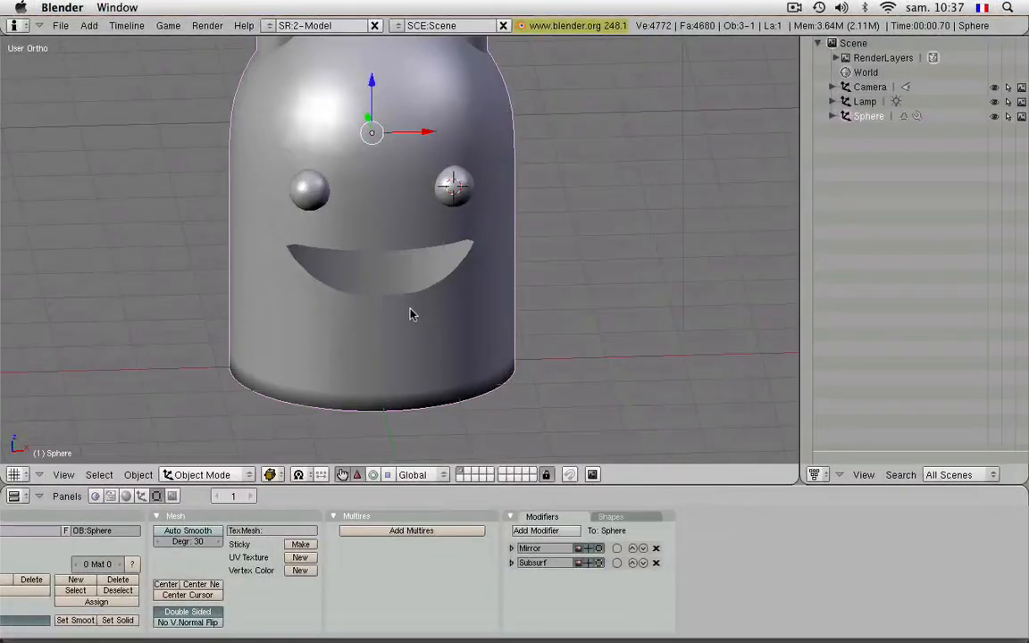
{"action": "key", "text": "KP_3"}
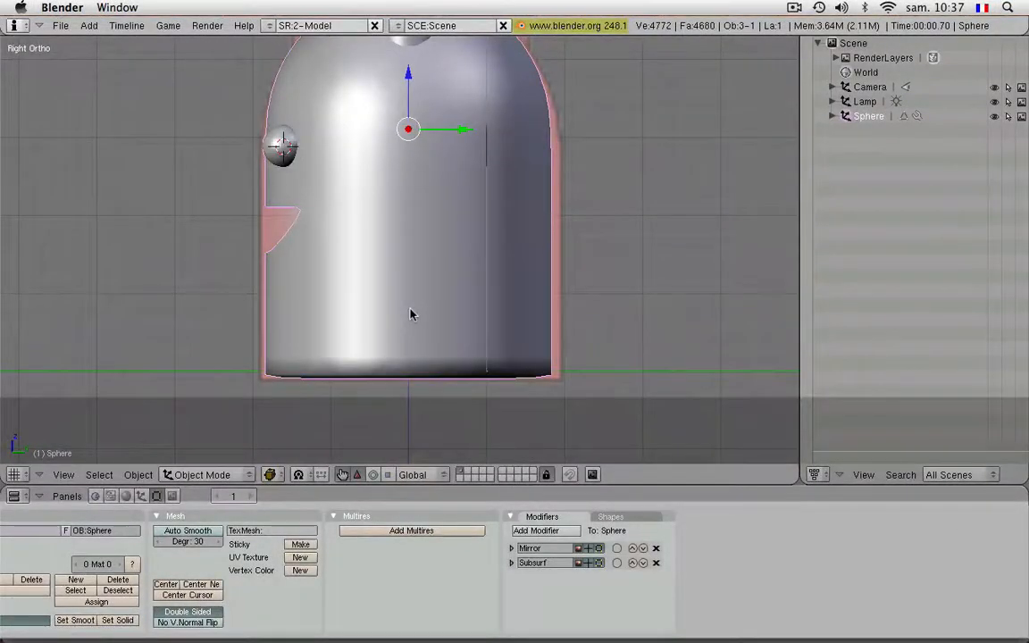
{"action": "scroll", "coordinate": [410, 314], "scroll_direction": "up", "scroll_amount": 3}
{"action": "scroll", "coordinate": [410, 314], "scroll_direction": "down", "scroll_amount": 3}
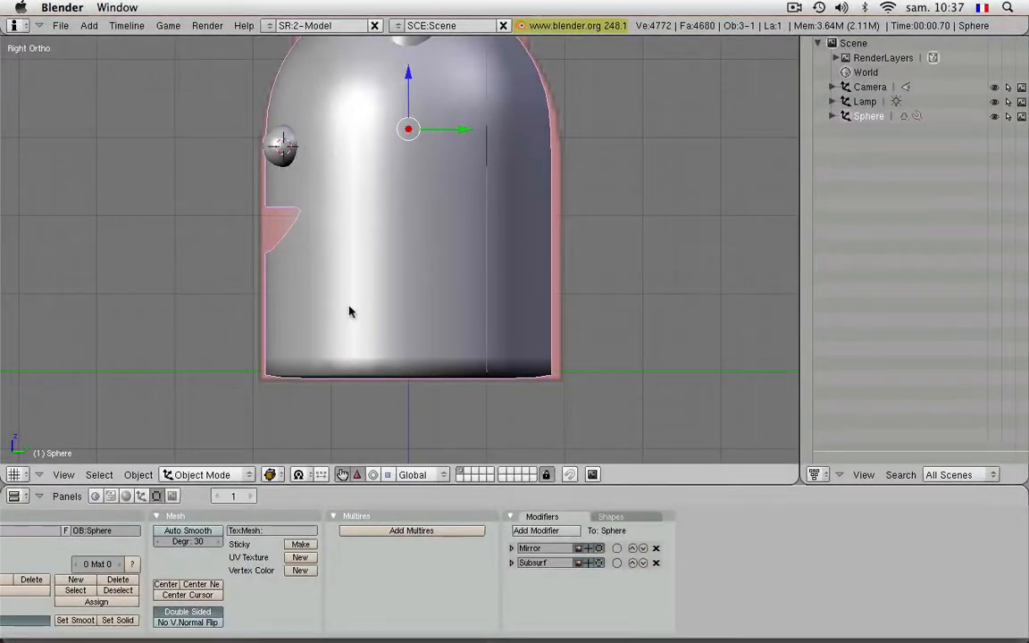
{"action": "key", "text": "alt+KP_3"}
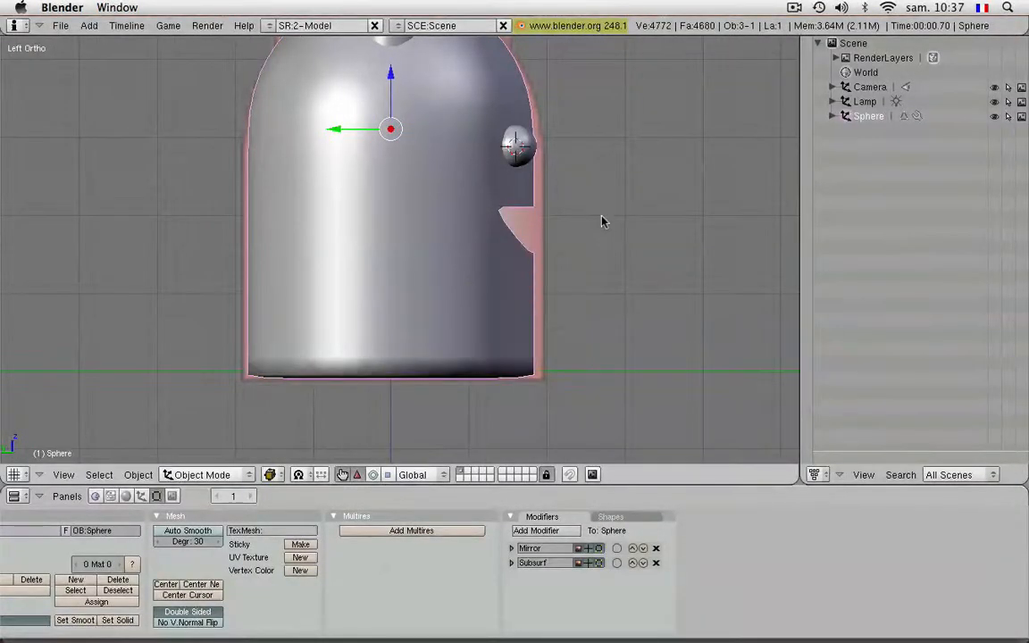
{"action": "middle_click_drag", "start_coordinate": [602, 221], "coordinate": [506, 273], "text": "shift"}
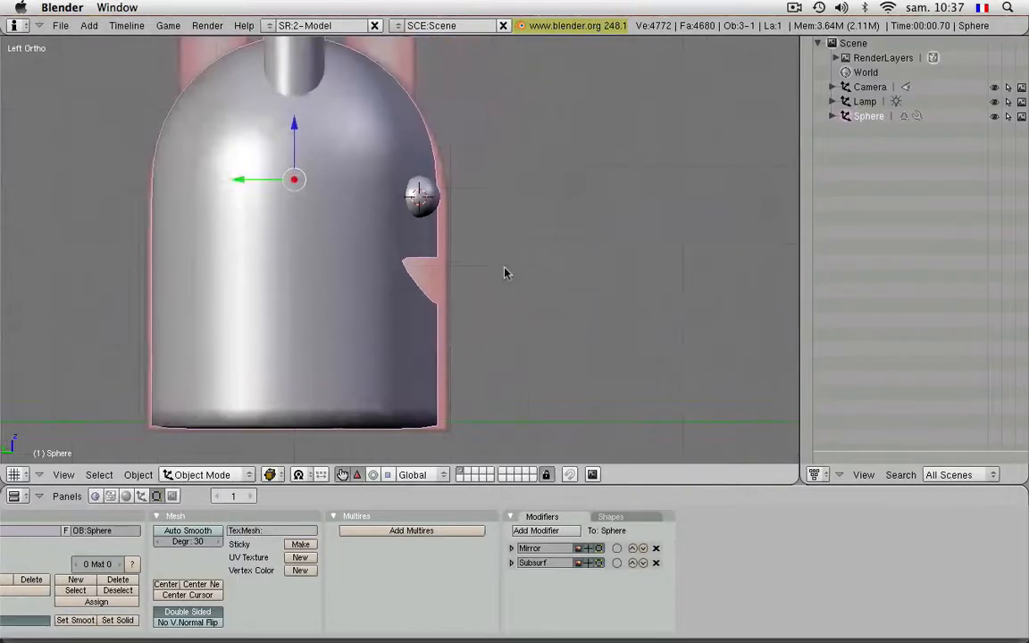
Step: Turn off the Mirror modifier's viewport display and view the half body's mouth from the left side
{"action": "left_click", "coordinate": [589, 548]}
{"action": "scroll", "coordinate": [447, 299], "scroll_direction": "up", "scroll_amount": 4}
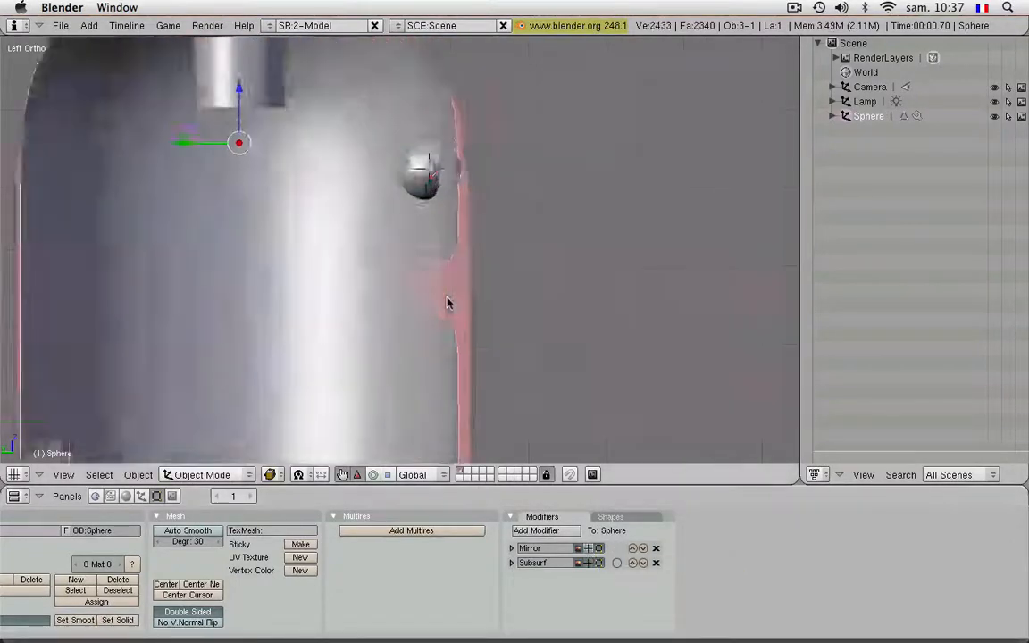
{"action": "middle_click_drag", "start_coordinate": [459, 286], "coordinate": [515, 260]}
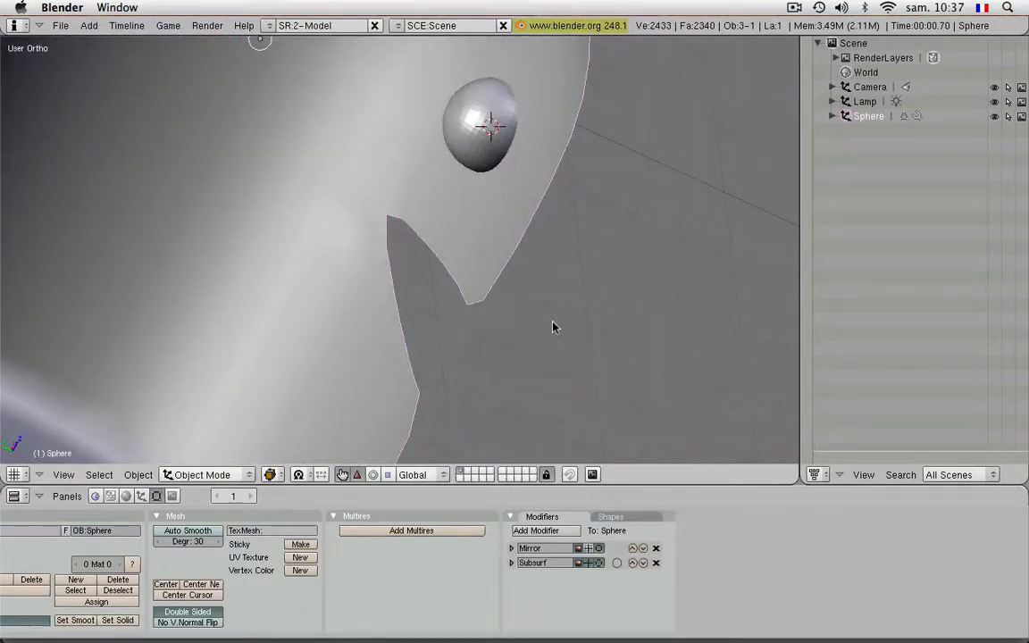
{"action": "key", "text": "alt+3"}
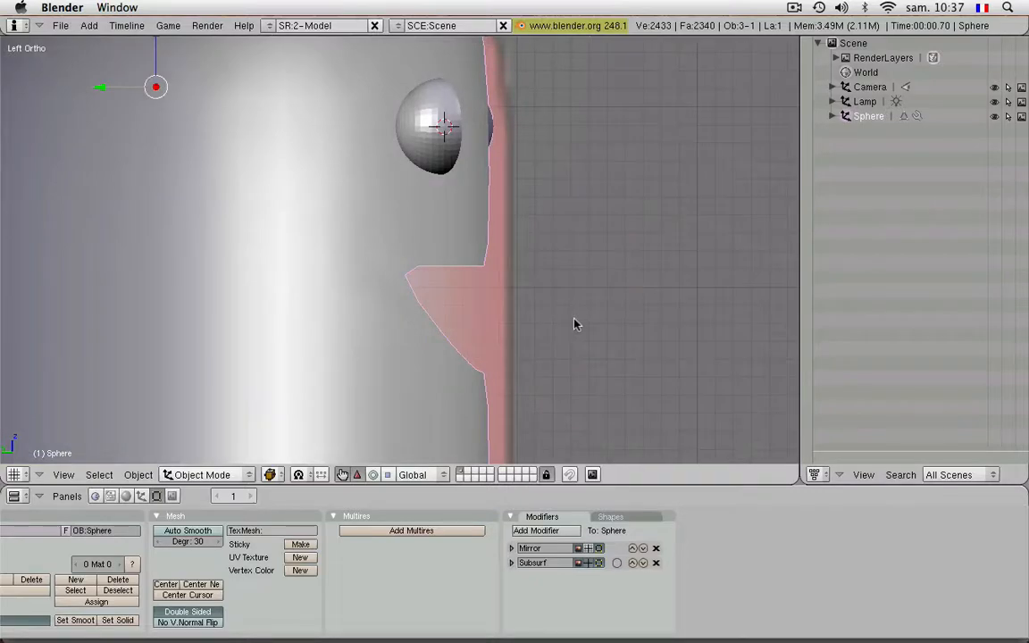
Step: In Edit Mode, select the eight border vertices of the half mouth opening and extrude them straight back into the body in left view
{"action": "key", "text": "Tab"}
{"action": "scroll", "coordinate": [554, 317], "scroll_direction": "up", "scroll_amount": 2}
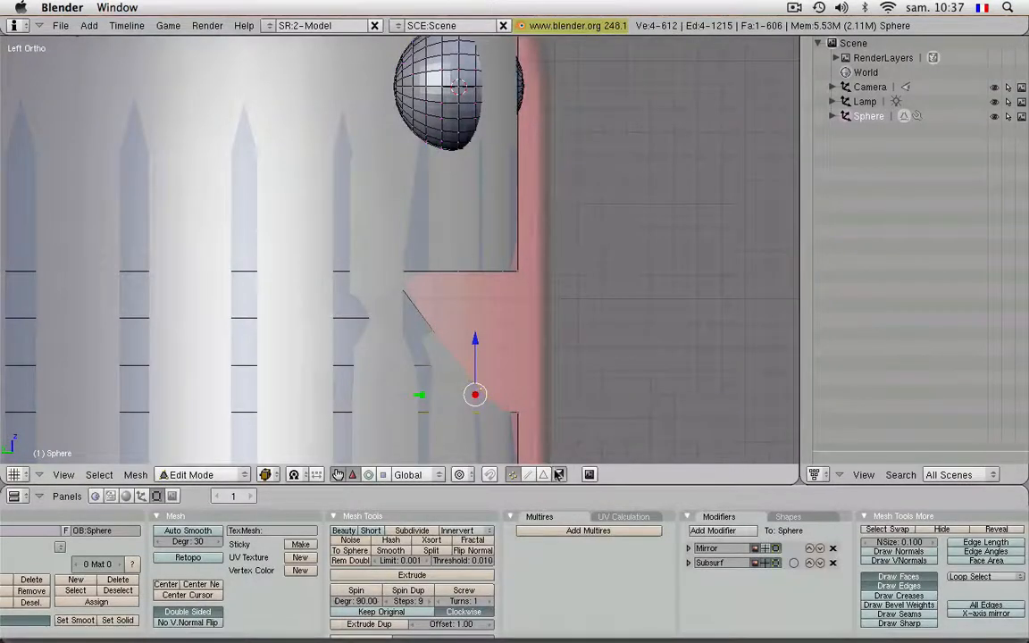
{"action": "middle_click_drag", "start_coordinate": [498, 356], "coordinate": [491, 380]}
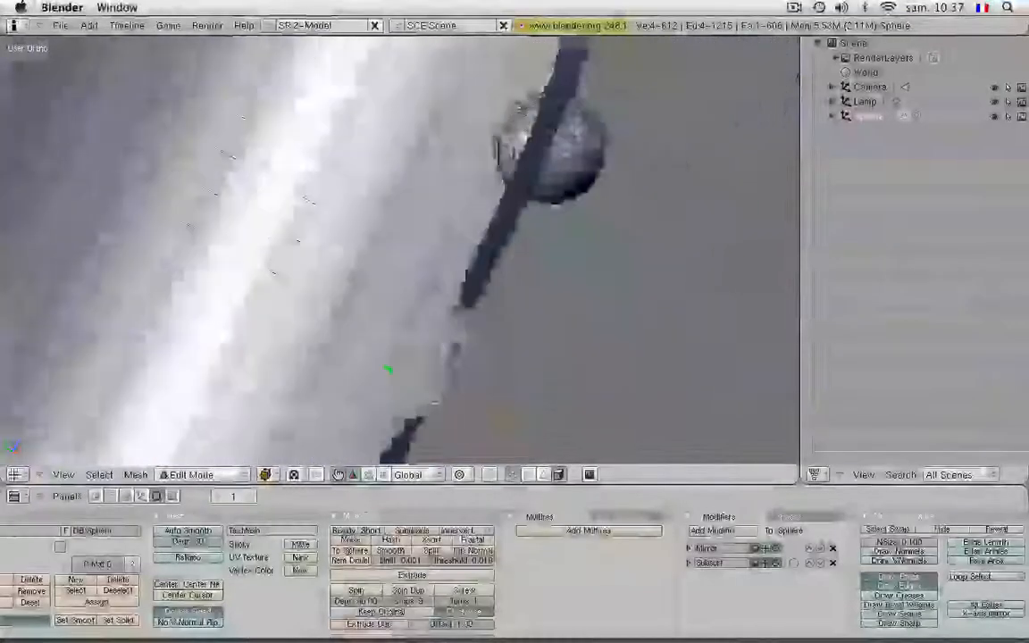
{"action": "middle_click_drag", "start_coordinate": [436, 403], "coordinate": [576, 246]}
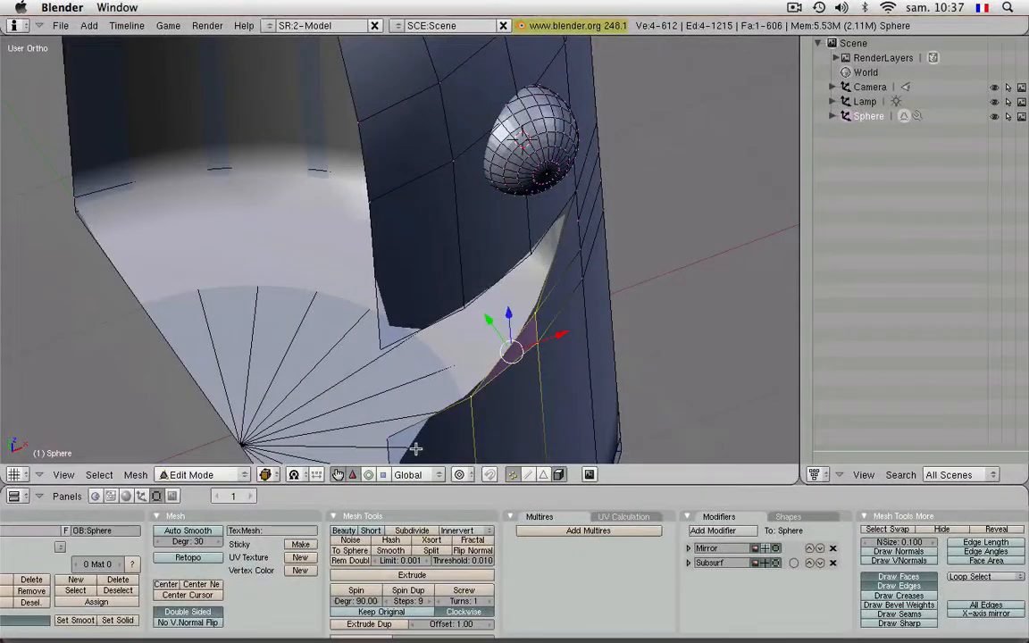
{"action": "key", "text": "a"}
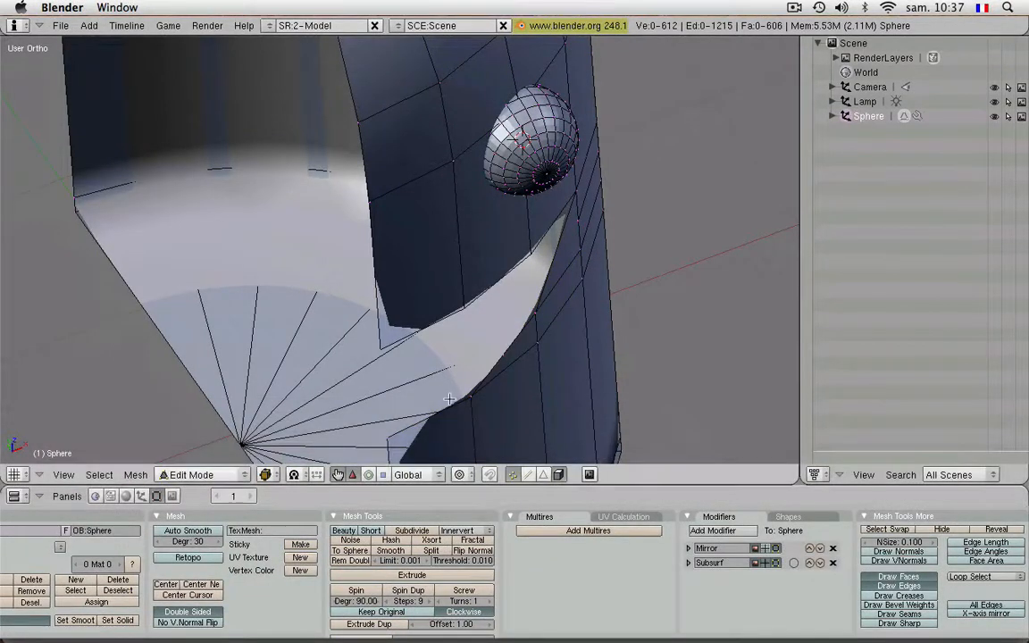
{"action": "right_click", "coordinate": [465, 394], "text": "alt"}
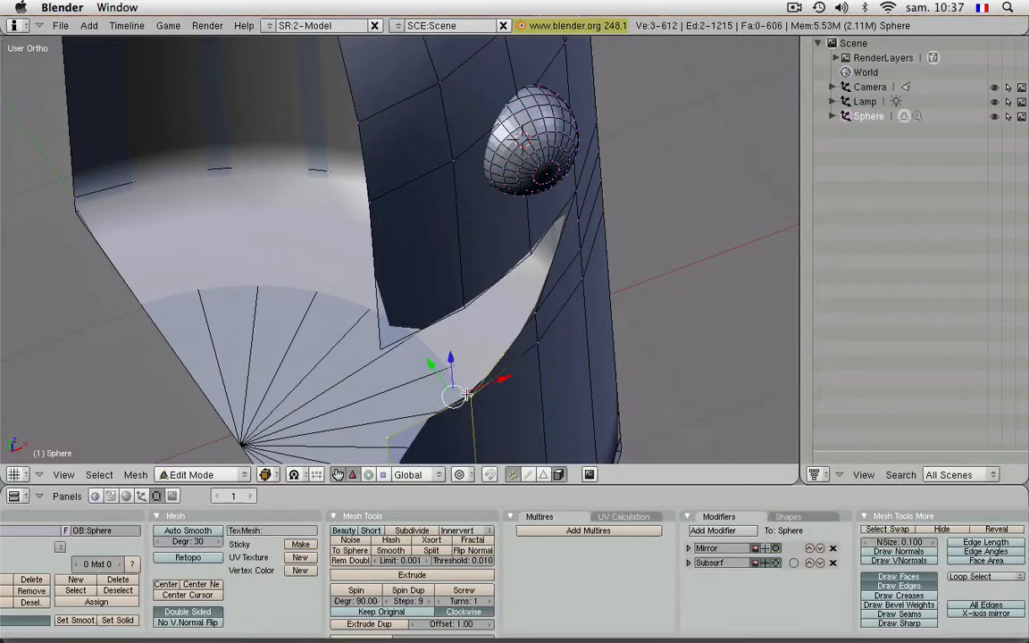
{"action": "middle_click_drag", "start_coordinate": [531, 299], "coordinate": [489, 286]}
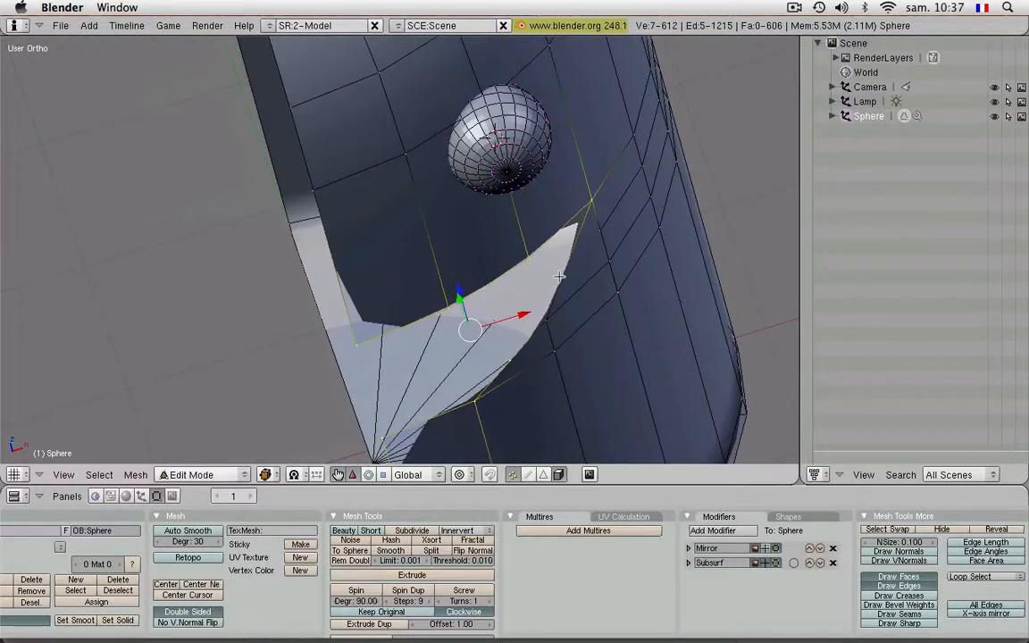
{"action": "middle_click_drag", "start_coordinate": [515, 329], "coordinate": [592, 218], "text": "shift"}
{"action": "key", "text": "ctrl+KP_3"}
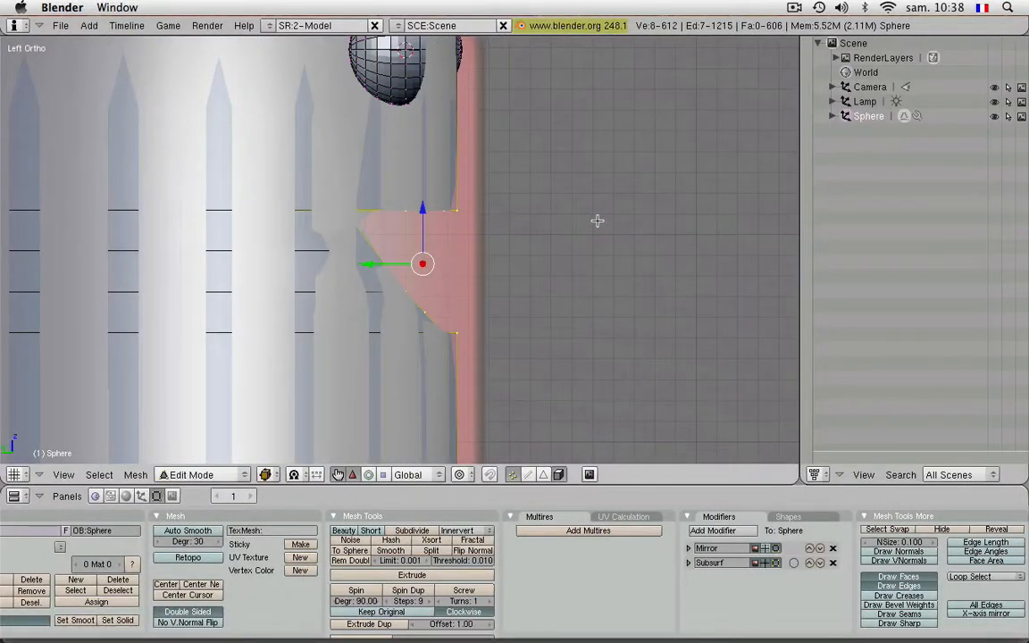
{"action": "key", "text": "e"}
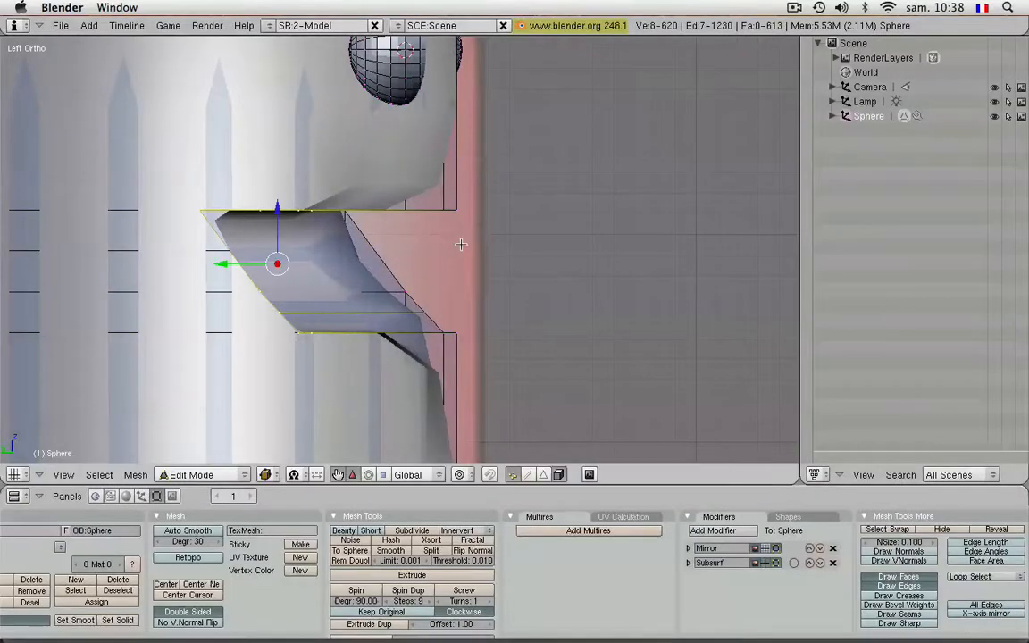
Step: Turn the Mirror modifier's viewport display back on and inspect the extruded mouth in Object Mode from an angled view, returning to Edit Mode
{"action": "mouse_move", "coordinate": [461, 244]}
{"action": "middle_mouse_down"}
{"action": "mouse_move", "coordinate": [403, 294]}
{"action": "mouse_move", "coordinate": [455, 179]}
{"action": "mouse_move", "coordinate": [468, 186]}
{"action": "mouse_move", "coordinate": [402, 161]}
{"action": "mouse_move", "coordinate": [437, 259]}
{"action": "mouse_move", "coordinate": [480, 259]}
{"action": "mouse_move", "coordinate": [349, 276]}
{"action": "mouse_move", "coordinate": [489, 305]}
{"action": "mouse_move", "coordinate": [409, 367]}
{"action": "mouse_move", "coordinate": [324, 333]}
{"action": "middle_mouse_up"}
{"action": "key", "text": "Tab"}
{"action": "scroll", "coordinate": [329, 321], "scroll_direction": "up", "scroll_amount": 4}
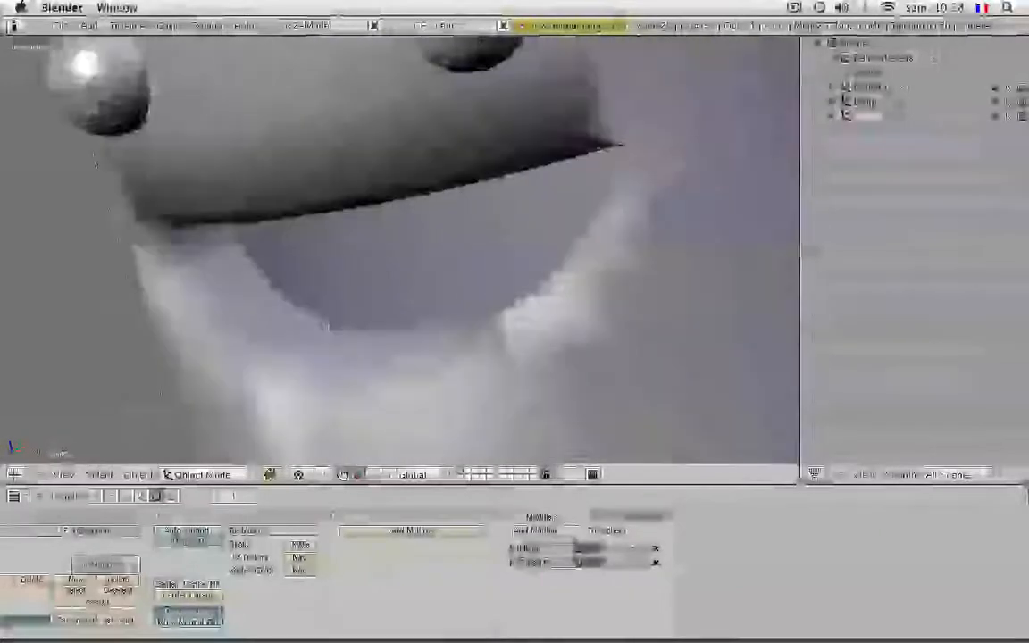
{"action": "key", "text": "Tab"}
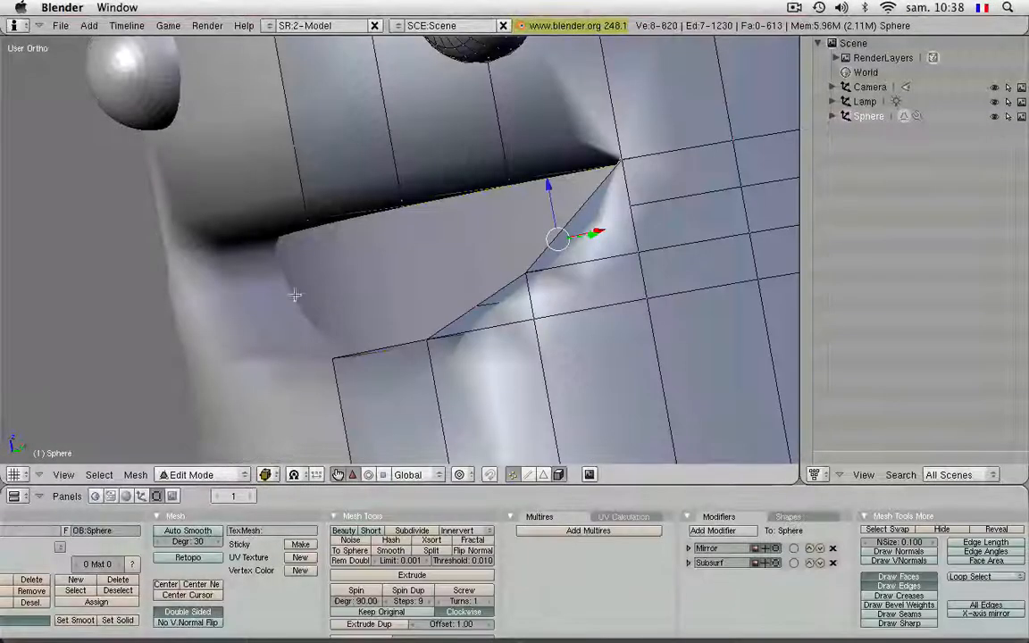
Step: Add a single loop cut around the extruded mouth interior and slide it close to the lip border to sharpen the edge
{"action": "middle_click_drag", "start_coordinate": [295, 294], "coordinate": [440, 321]}
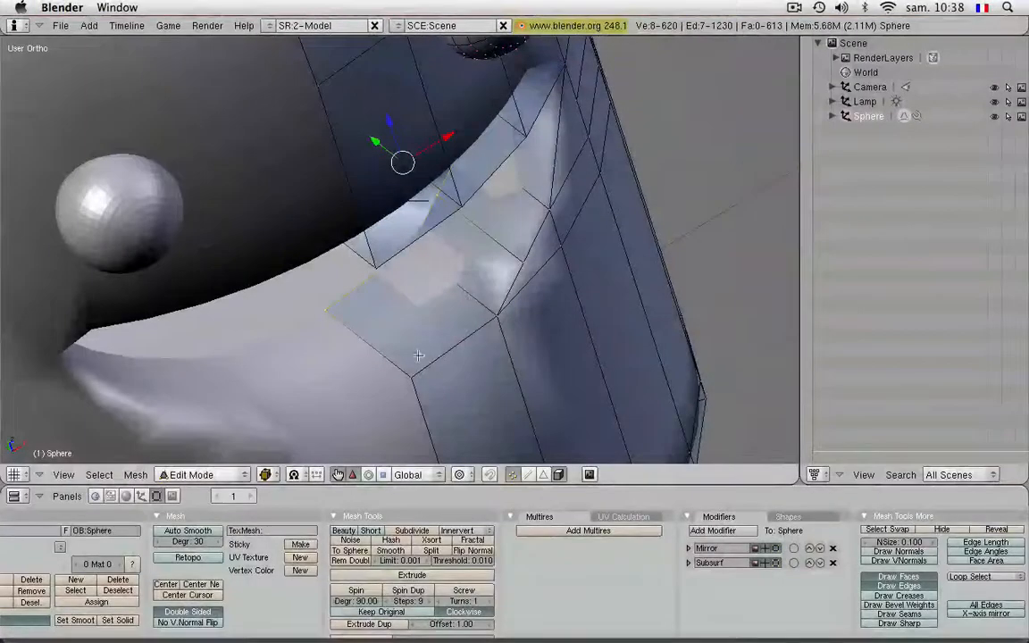
{"action": "key", "text": "k"}
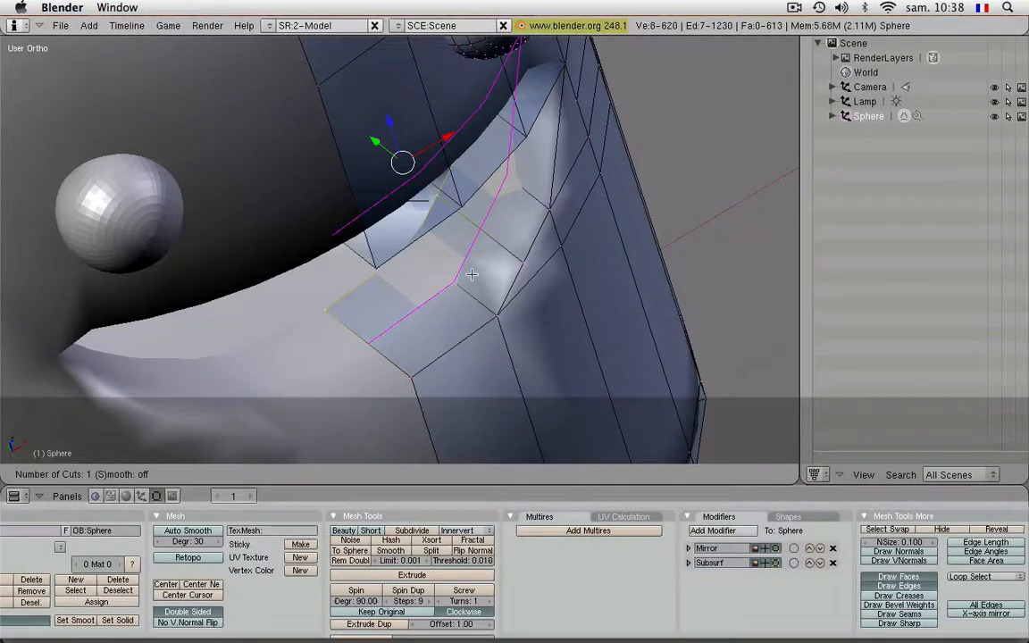
{"action": "left_click", "coordinate": [471, 275]}
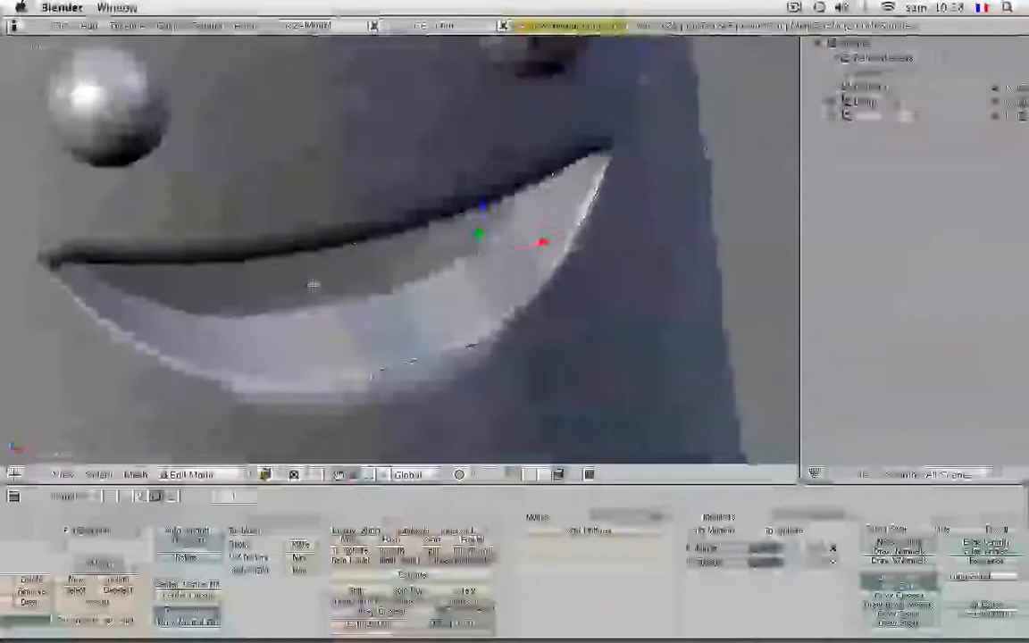
{"action": "middle_click_drag", "start_coordinate": [312, 285], "coordinate": [353, 279]}
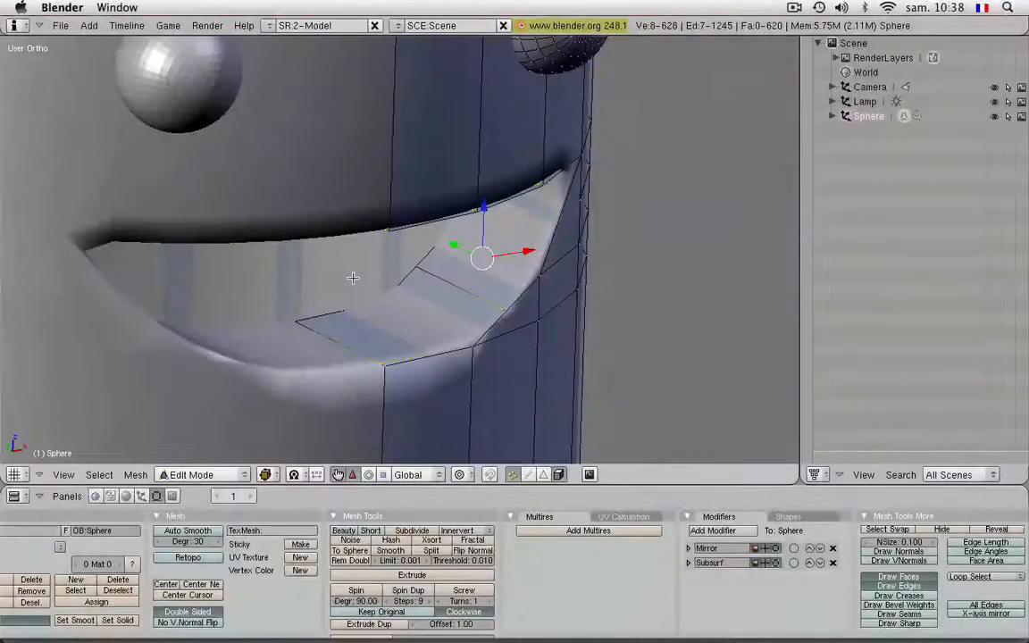